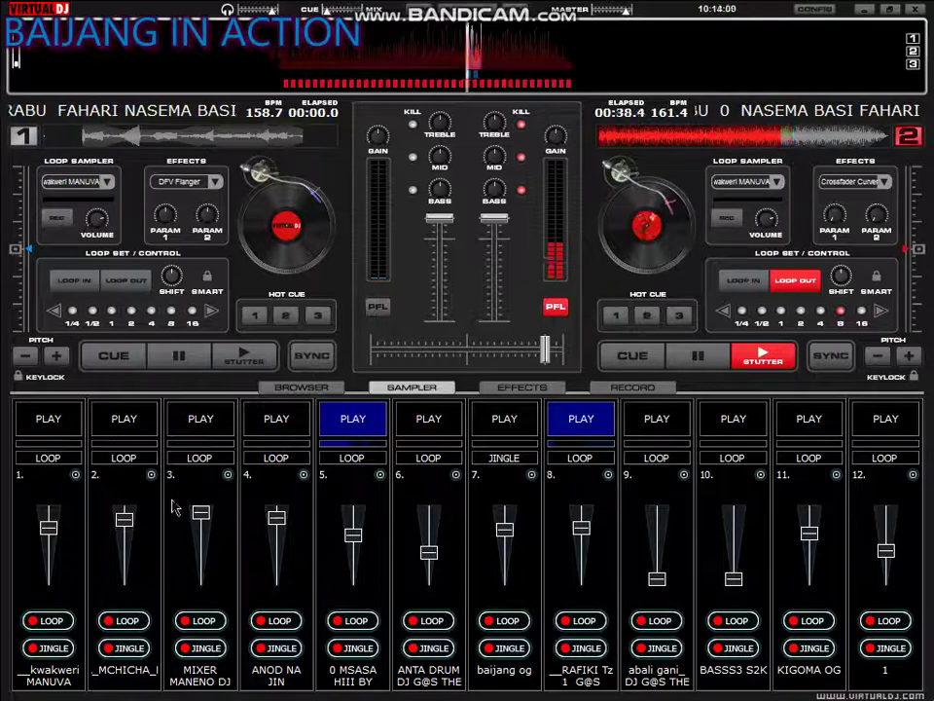
# Lower sample 2's volume to below the middle and start it, then trigger the jingle in slot 7
pyautogui.moveTo(123, 519); pyautogui.dragTo(124, 555)
pyautogui.click(125, 419)
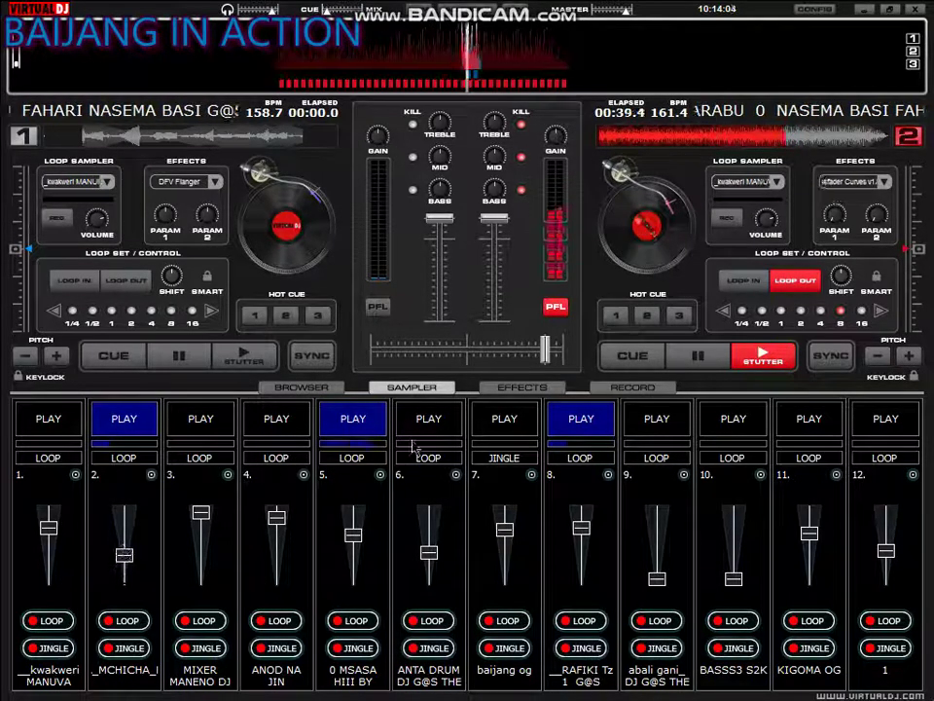
pyautogui.click(524, 438)
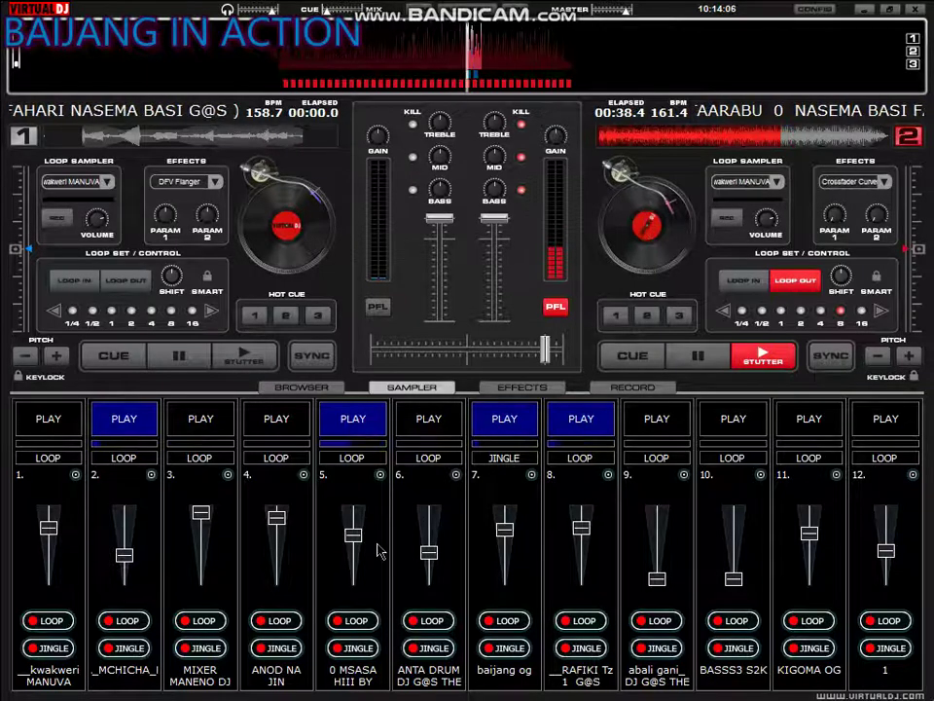
# Start sample 1 (kwakweri MANUVA) and set its volume to a little below the middle
pyautogui.click(48, 569)
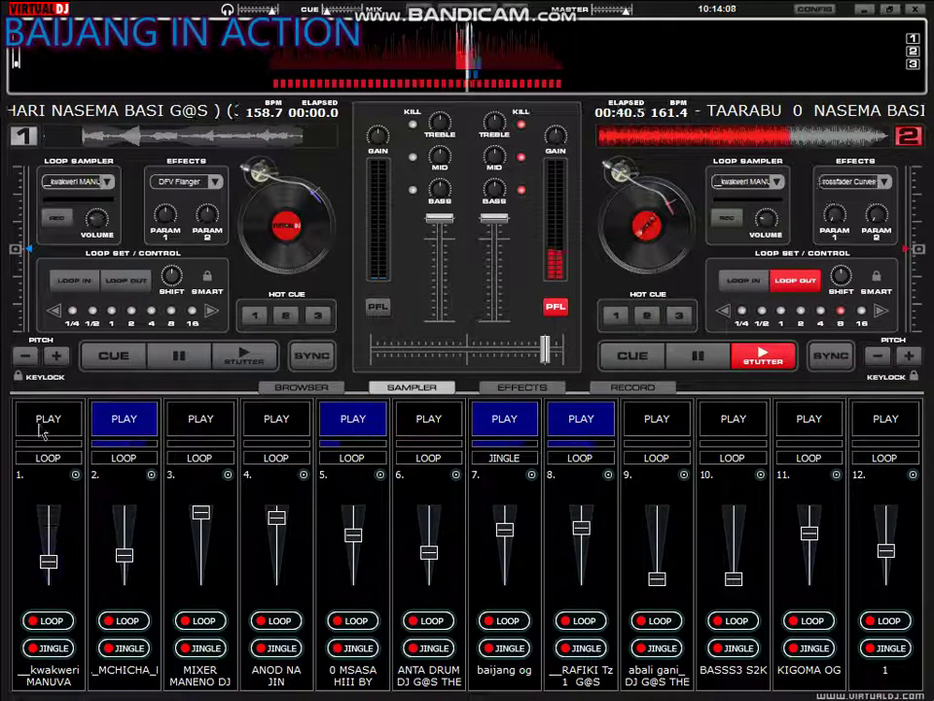
pyautogui.click(43, 431)
pyautogui.moveTo(48, 564); pyautogui.dragTo(48, 552)
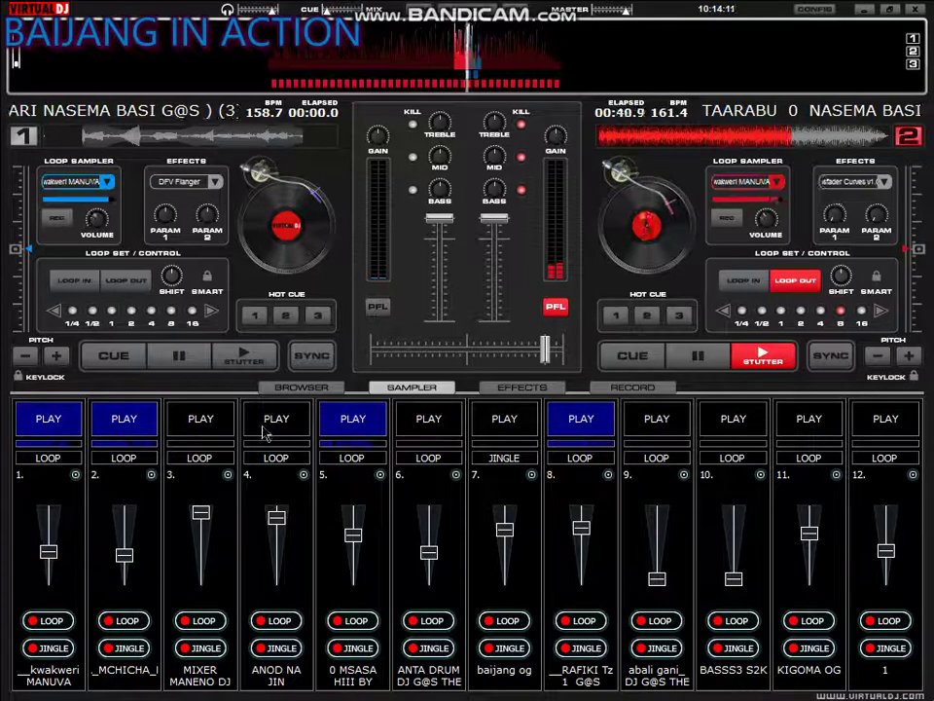
# Start sample 4 (ANOD NA JIN) and set its volume to about two thirds
pyautogui.click(274, 538)
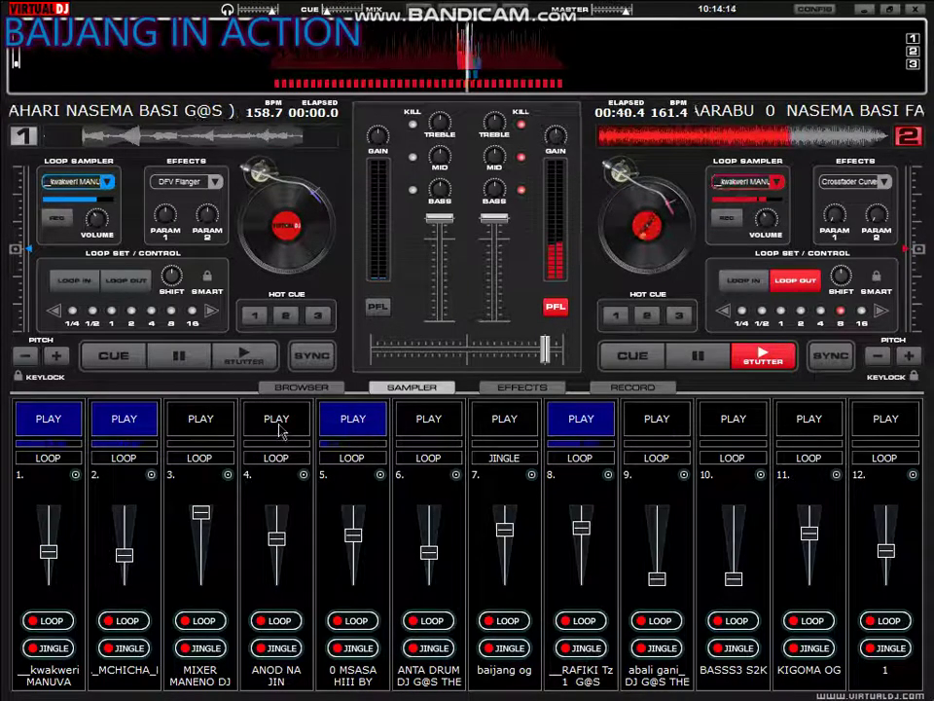
pyautogui.click(280, 428)
pyautogui.moveTo(280, 539); pyautogui.dragTo(278, 530)
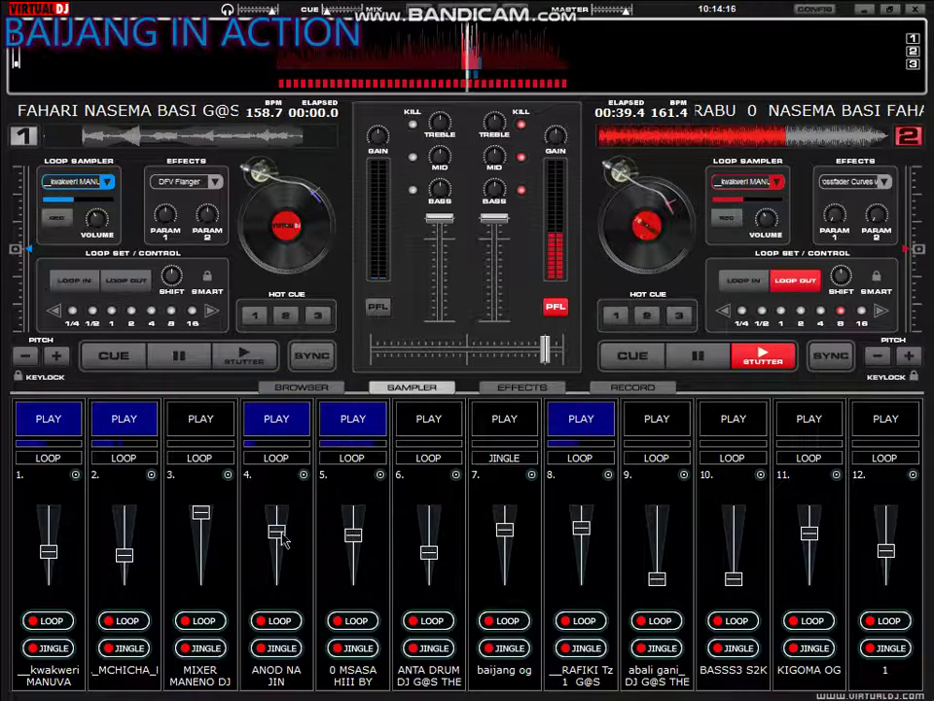
# Raise sample 10's volume to just below the middle and sample 9's slightly, and start sample 12
pyautogui.click(736, 548)
pyautogui.click(654, 567)
pyautogui.click(888, 428)
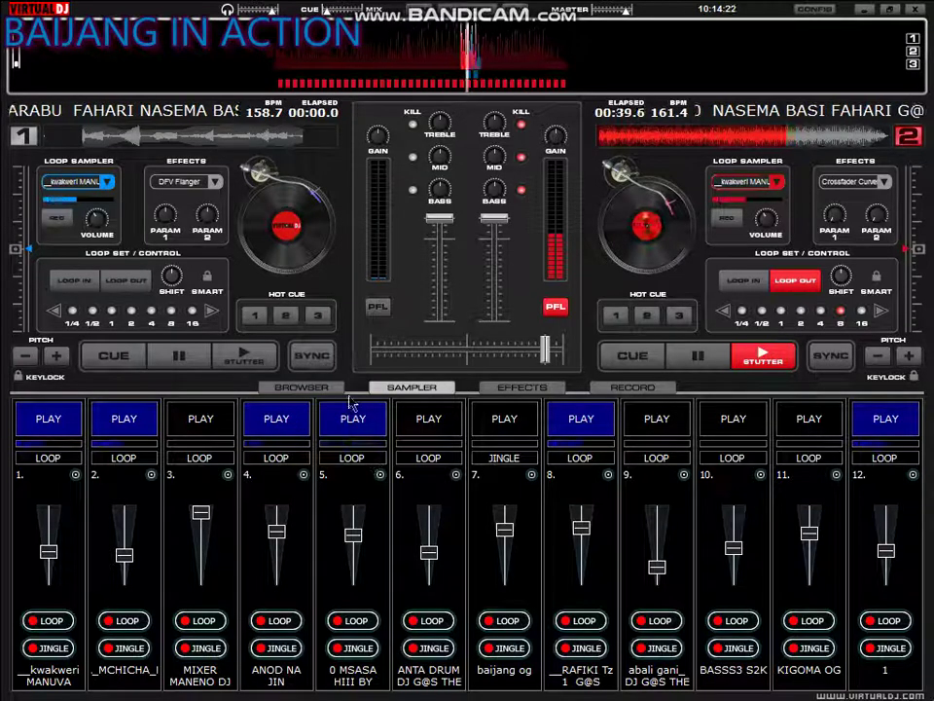
# Lower sample 8's volume slightly and stop it, and raise sample 12's volume slightly
pyautogui.click(583, 539)
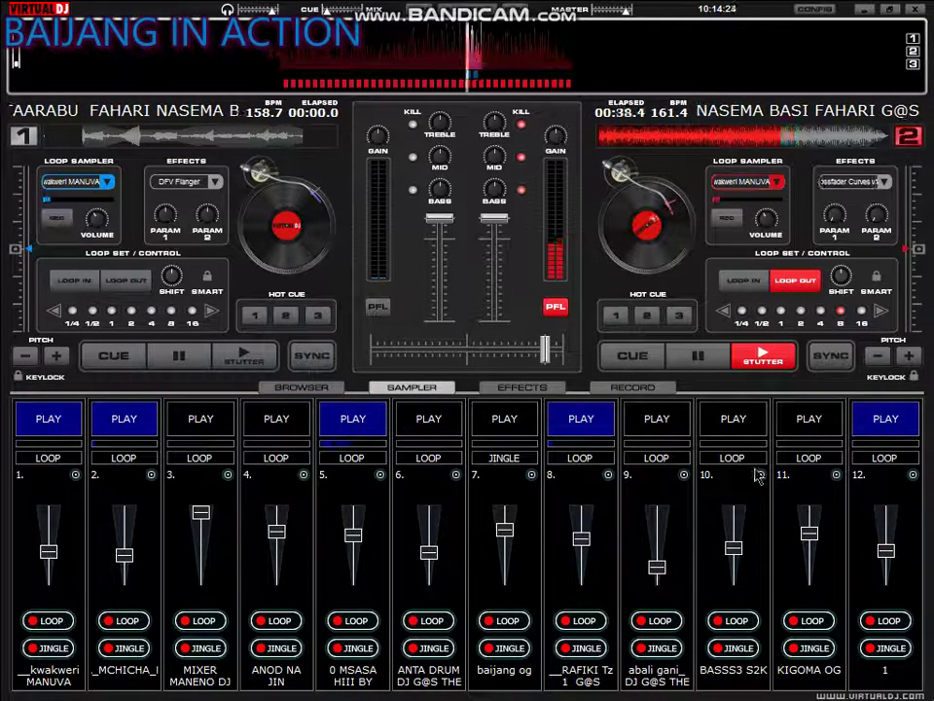
pyautogui.click(603, 424)
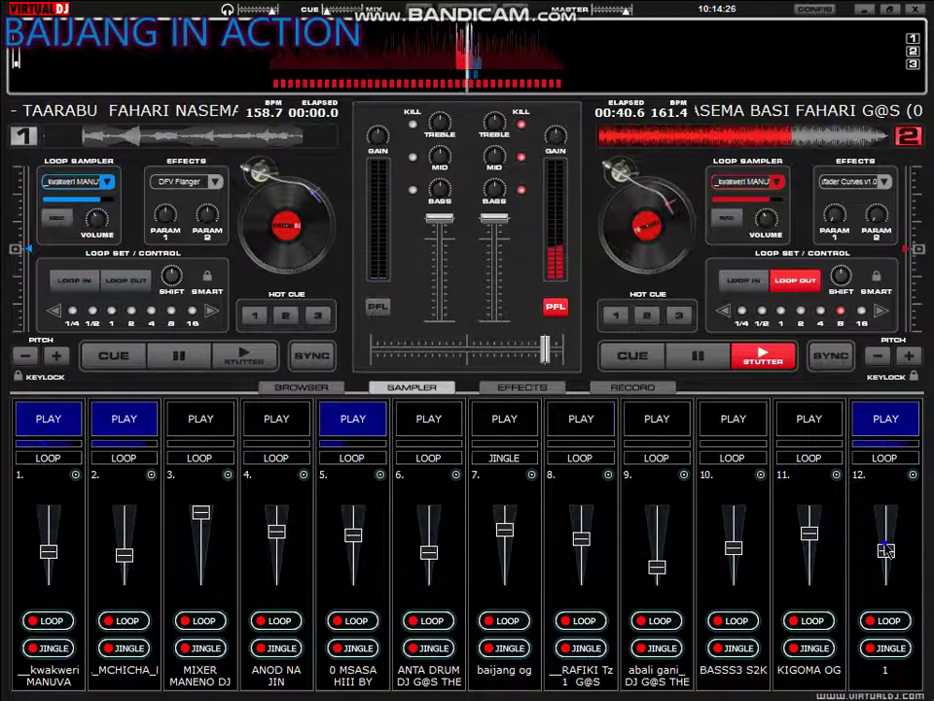
pyautogui.moveTo(887, 551); pyautogui.dragTo(886, 542)
# Play samples 11 (KIGOMA OG) and 10 (BASSS3 S2K) in turn, then switch to sample 6 (ANTA DRUM)
pyautogui.click(811, 419)
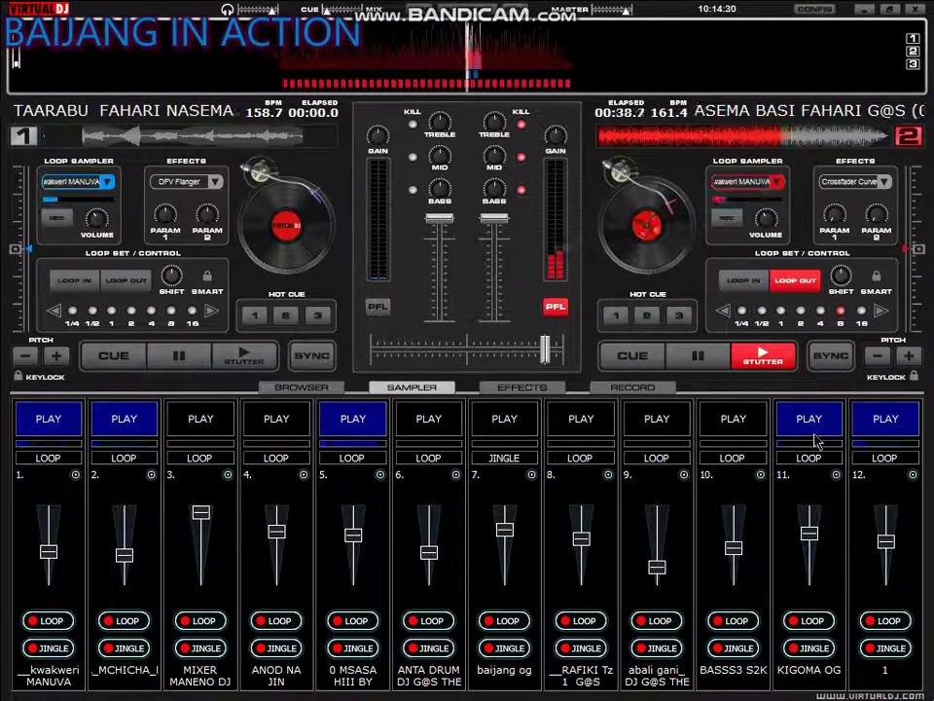
pyautogui.click(745, 425)
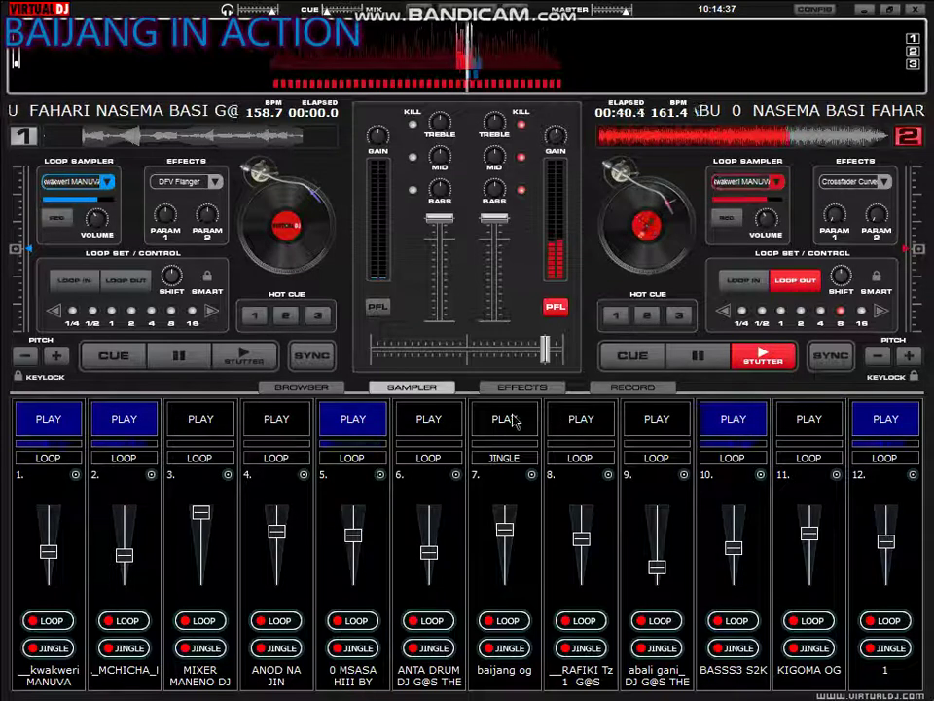
pyautogui.click(446, 425)
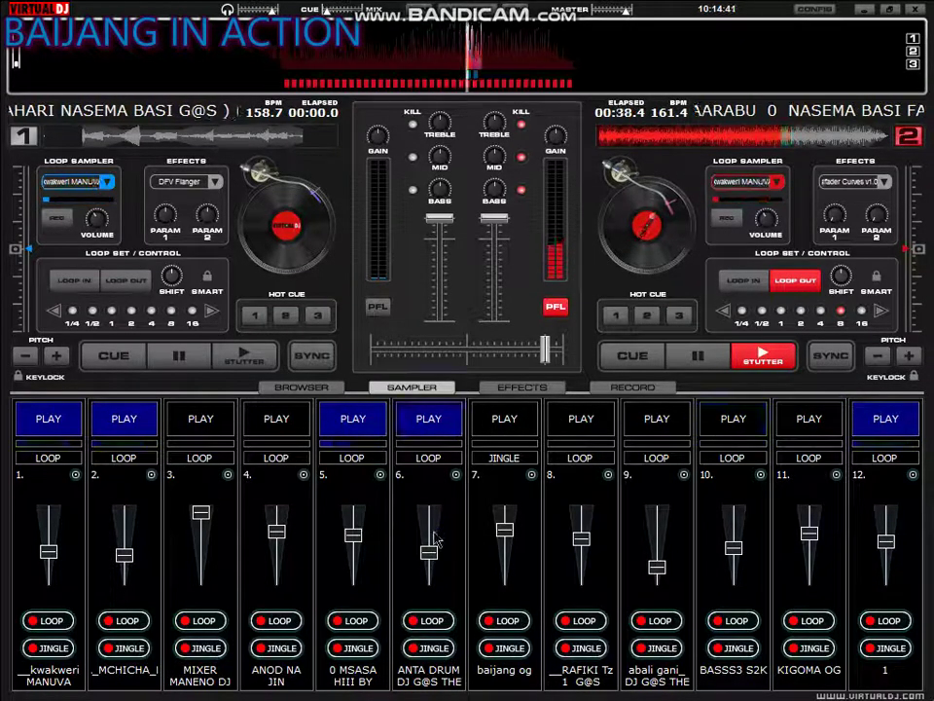
# Rebalance the playing samples by lowering samples 5 and 12 slightly and raising sample 6 to about 80 percent
pyautogui.click(352, 546)
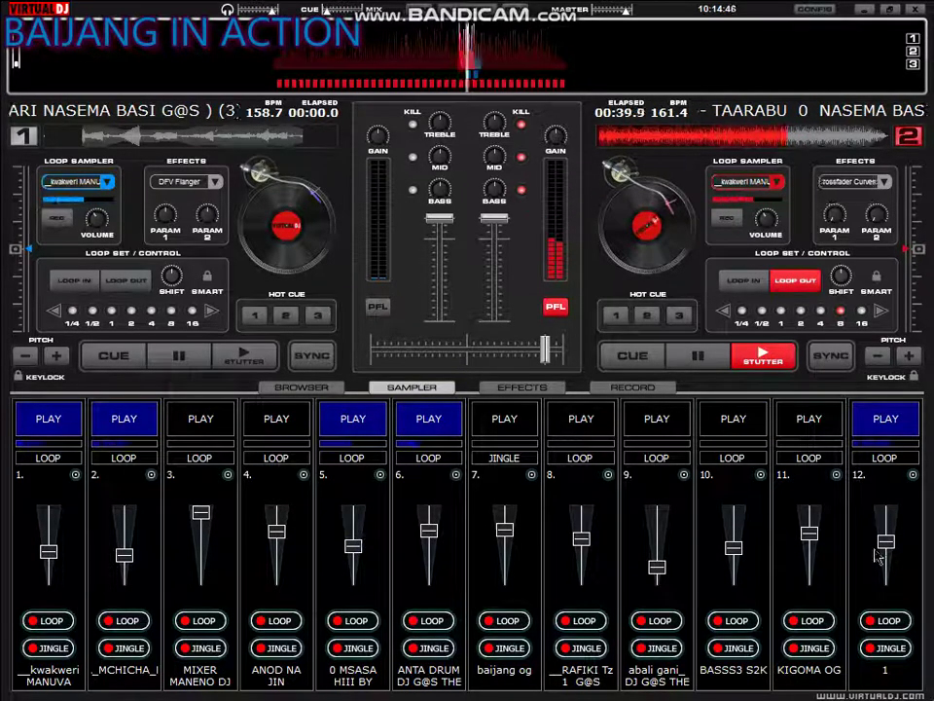
pyautogui.moveTo(882, 543); pyautogui.dragTo(883, 550)
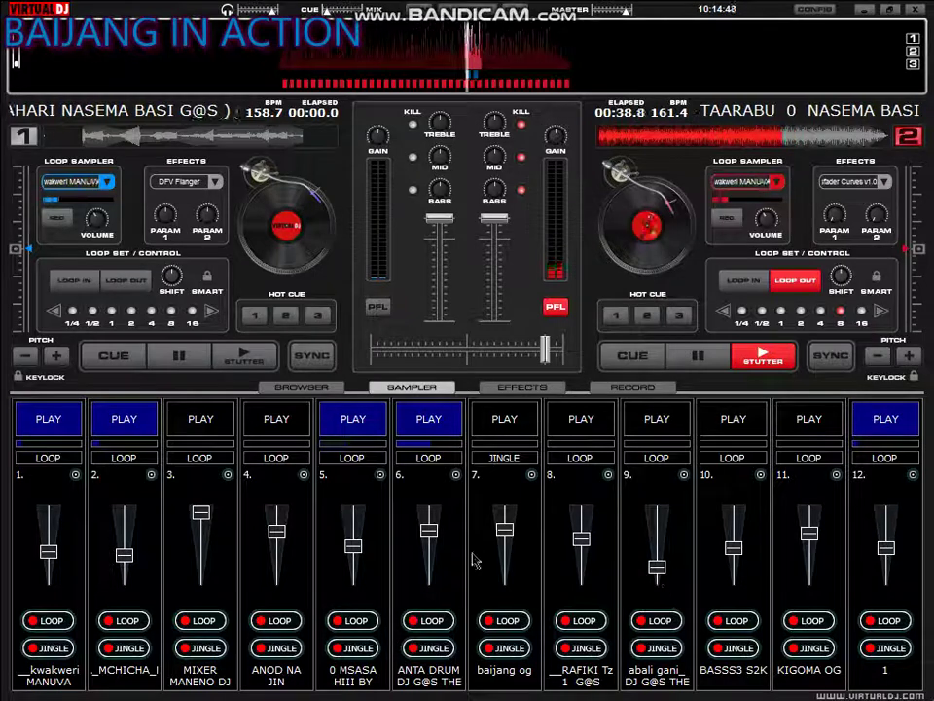
pyautogui.moveTo(441, 530); pyautogui.dragTo(441, 520)
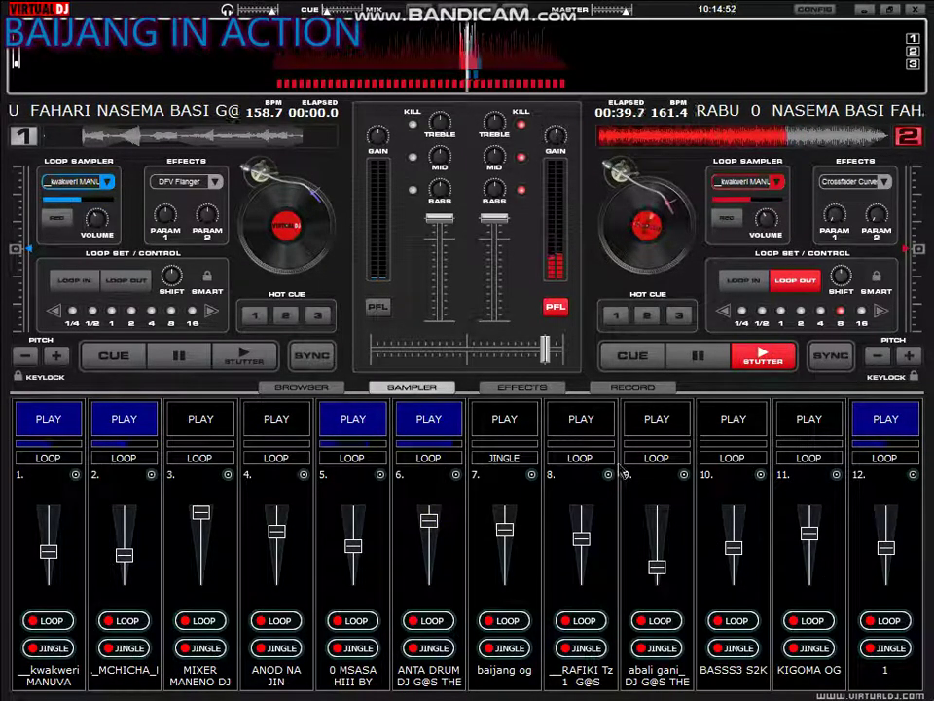
# Replace sample 12 with sample 8 in the mix, and trigger the slot 7 jingle with its volume raised slightly
pyautogui.click(581, 418)
pyautogui.click(885, 419)
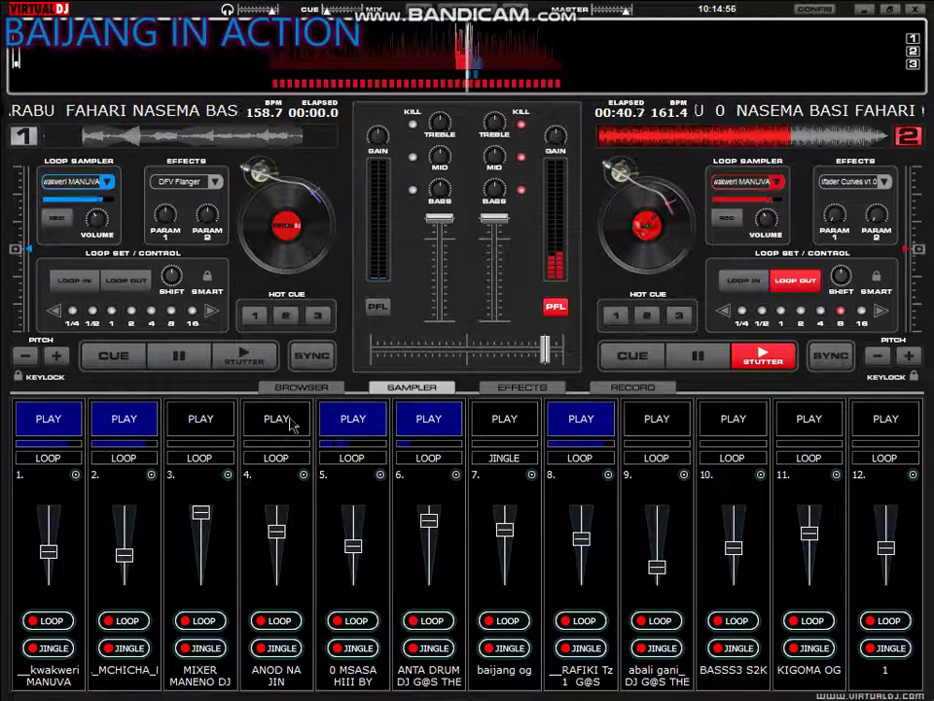
pyautogui.click(514, 428)
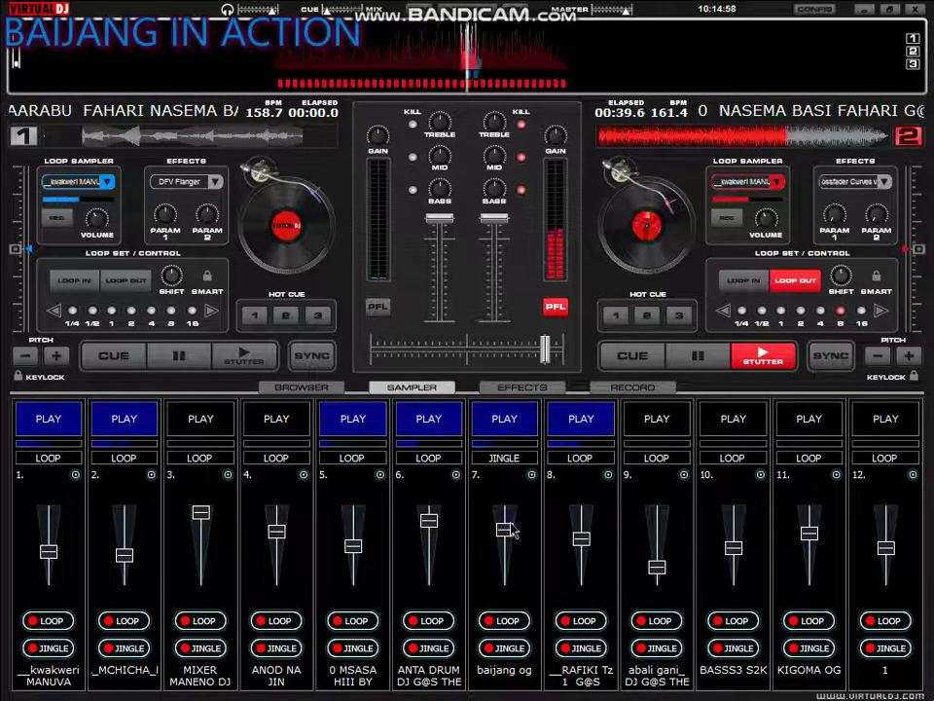
pyautogui.moveTo(511, 523); pyautogui.dragTo(509, 520)
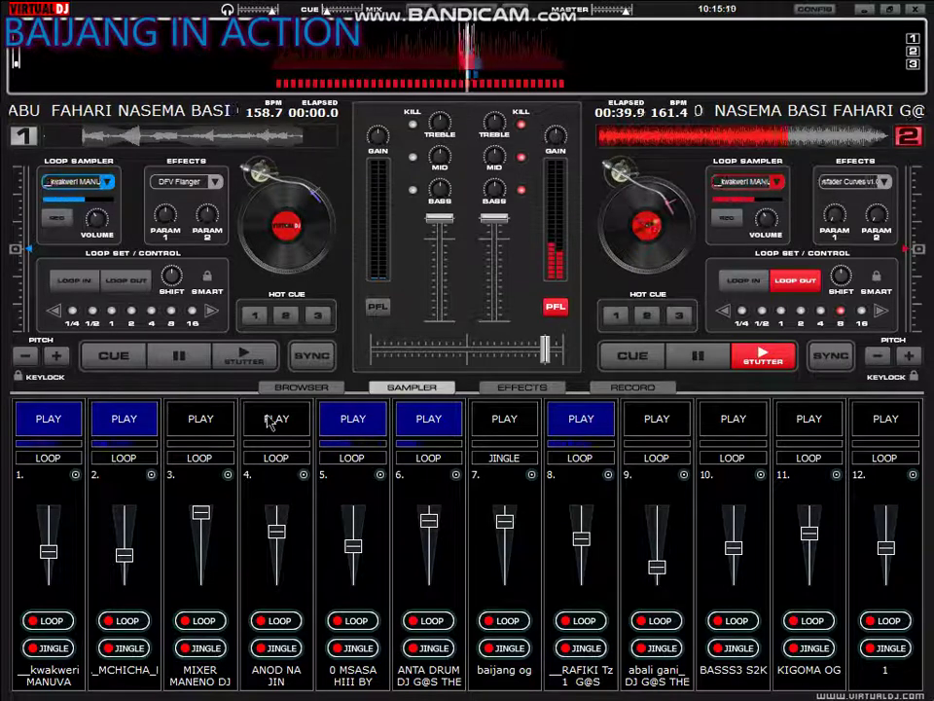
# Start samples 4 and 9 and stop sample 6
pyautogui.click(269, 420)
pyautogui.click(429, 421)
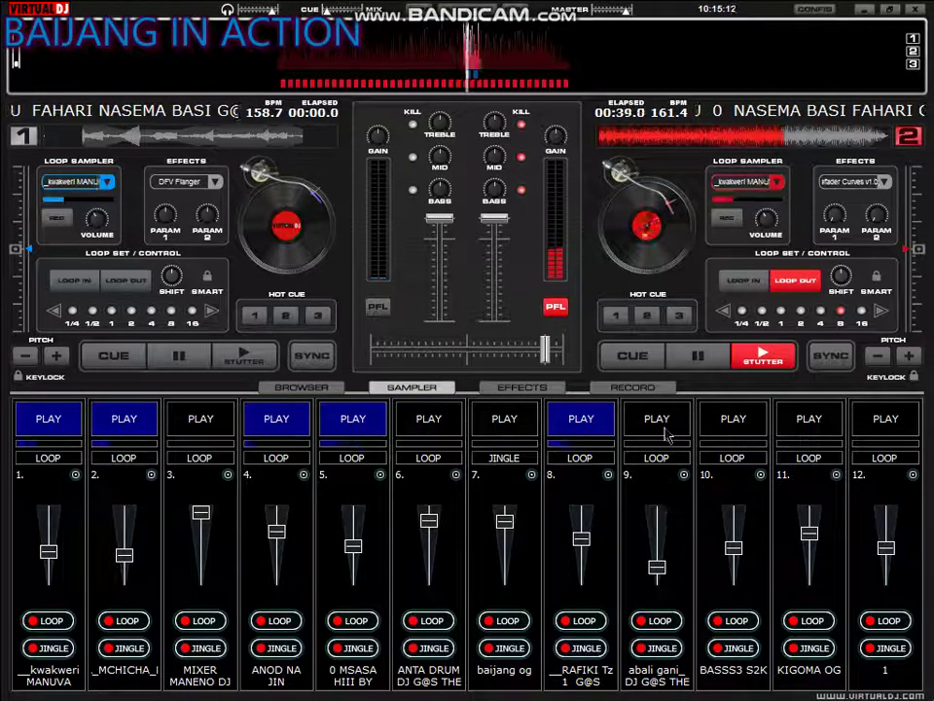
pyautogui.click(657, 420)
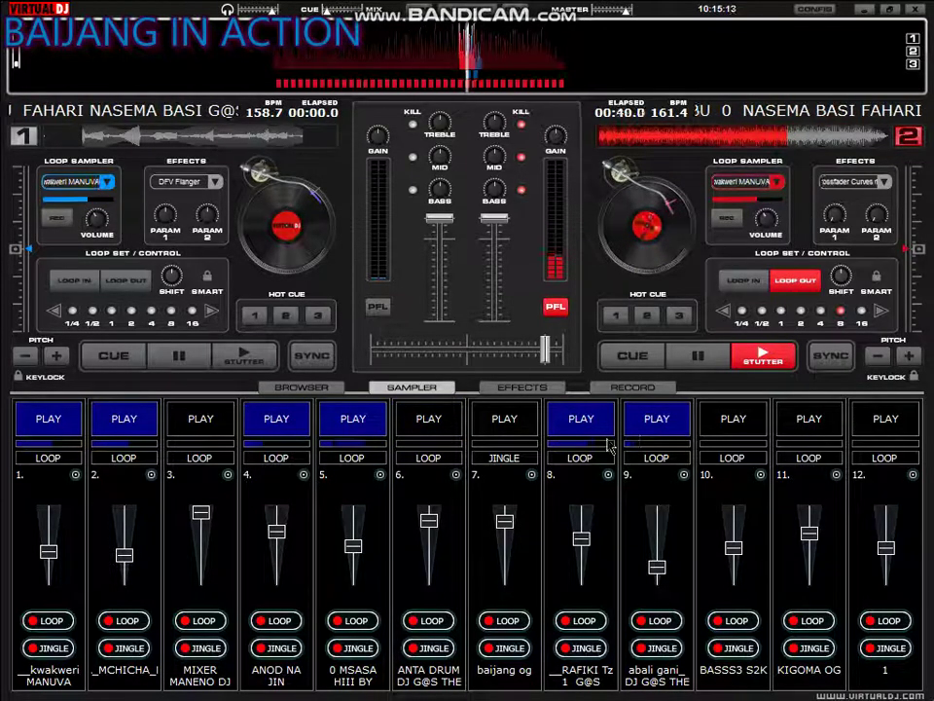
# Raise sample 9's volume in stages to about three quarters while stopping samples 8 and 4
pyautogui.click(663, 544)
pyautogui.click(598, 428)
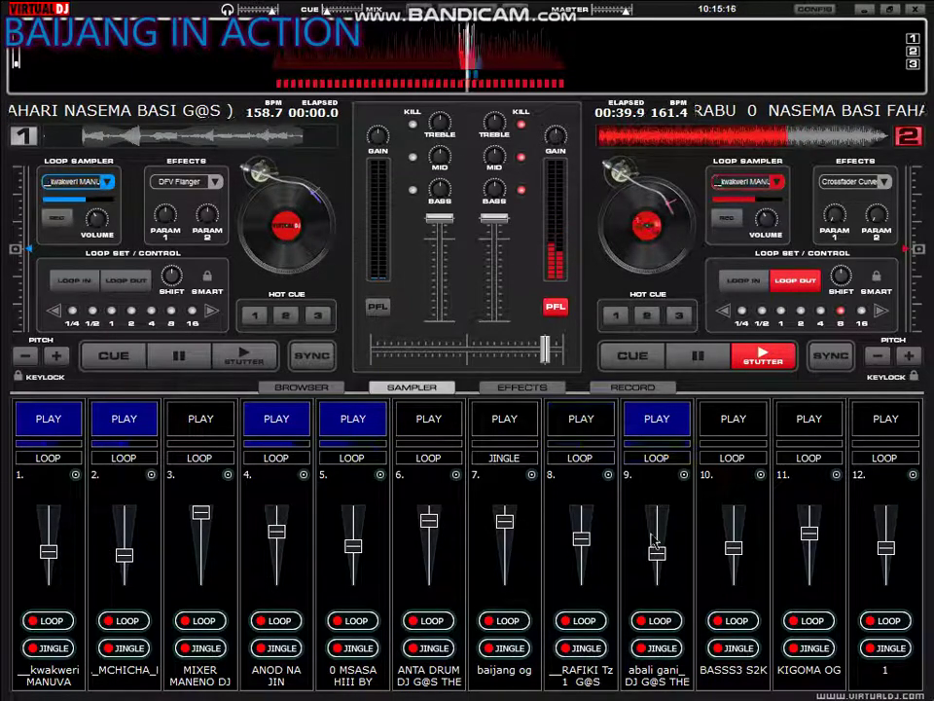
pyautogui.moveTo(659, 545); pyautogui.dragTo(658, 523)
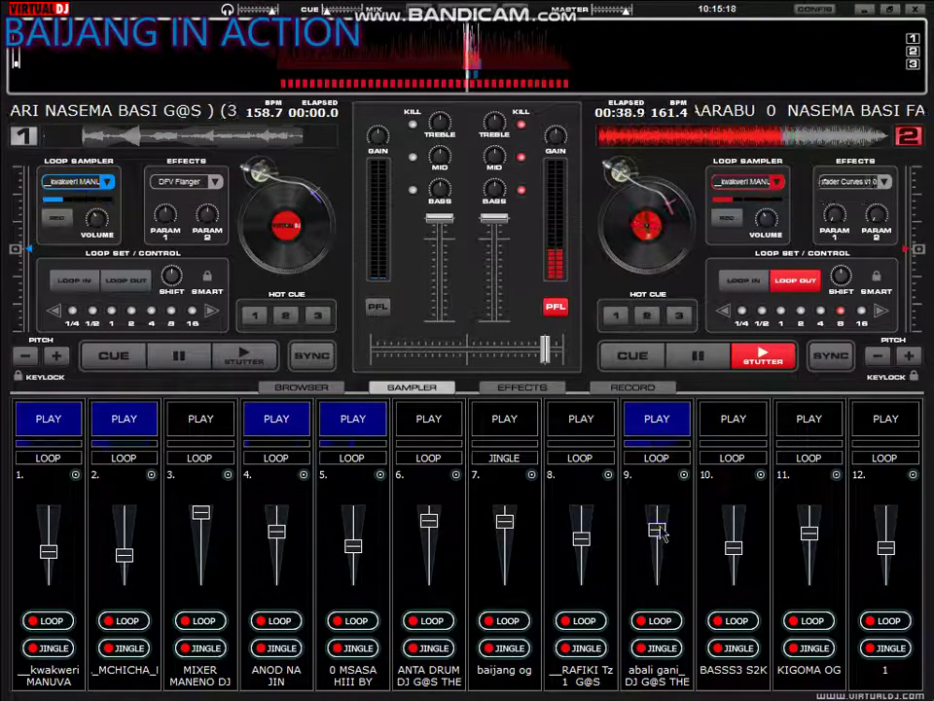
pyautogui.click(278, 424)
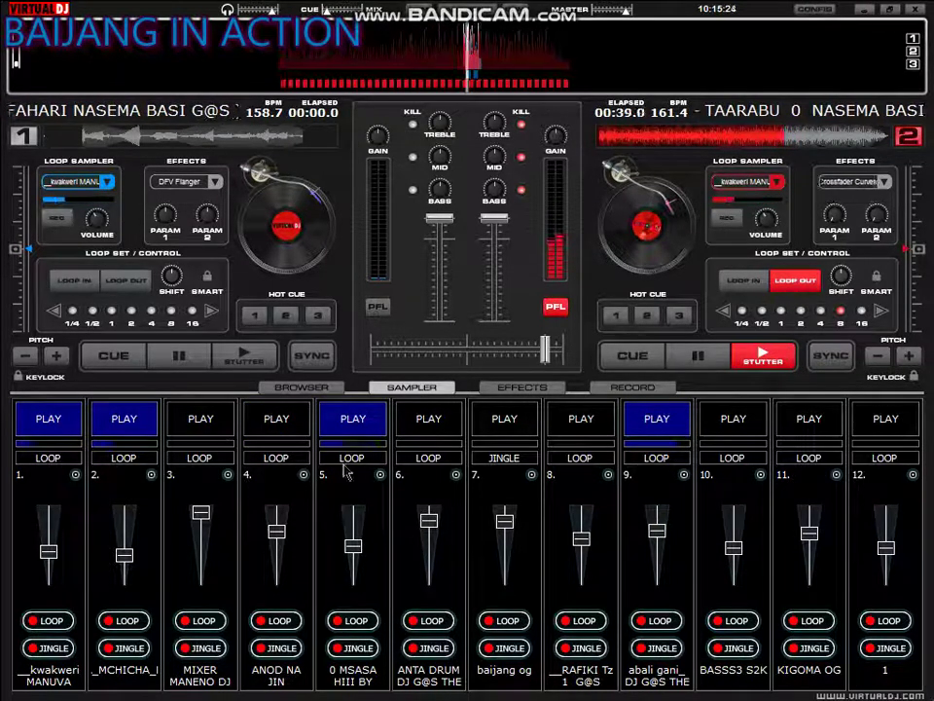
pyautogui.moveTo(658, 538); pyautogui.dragTo(658, 532)
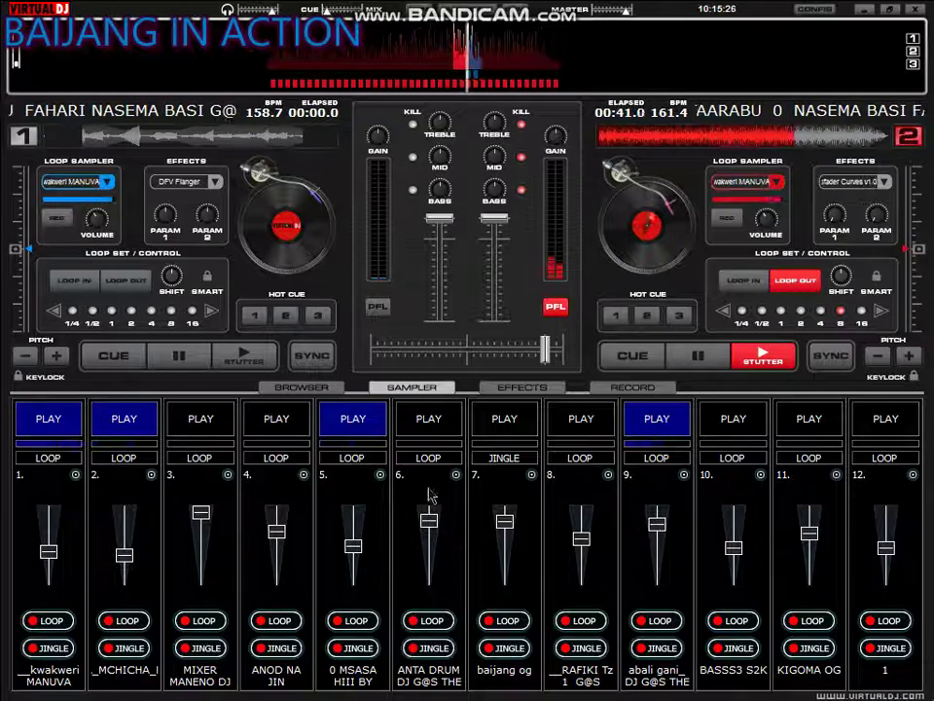
# Start sample 3 (MIXER MANENO DJ) and stop samples 9 and 5
pyautogui.click(214, 420)
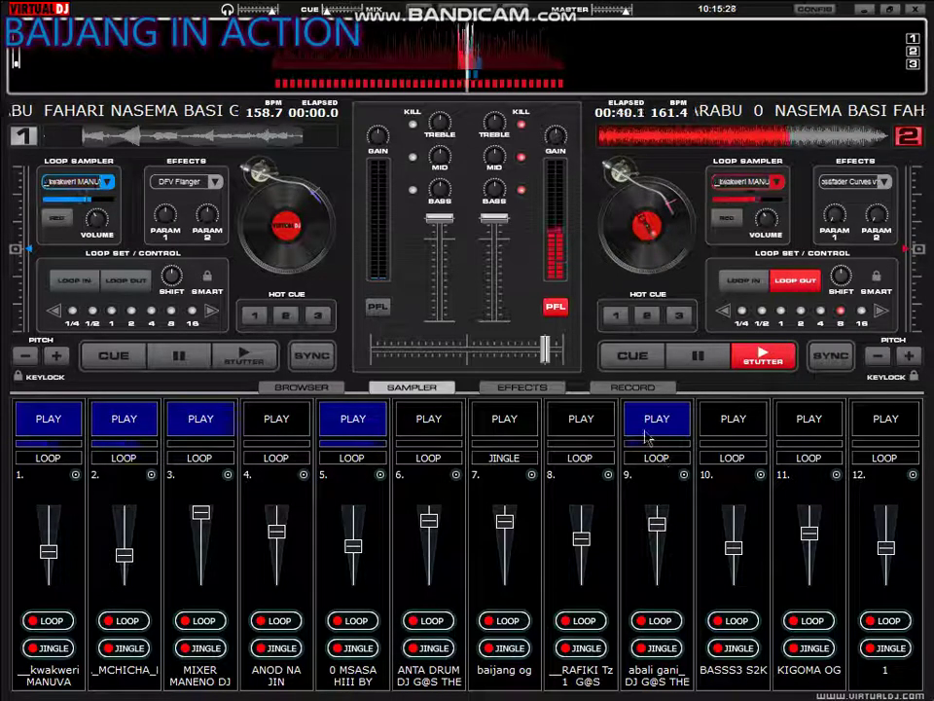
pyautogui.click(642, 431)
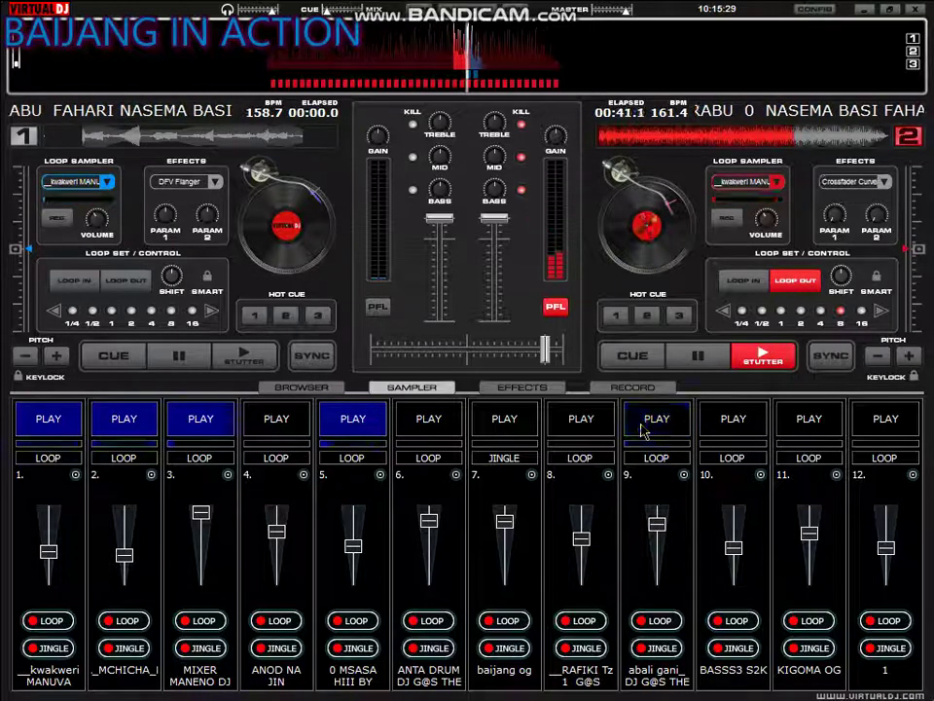
pyautogui.click(358, 428)
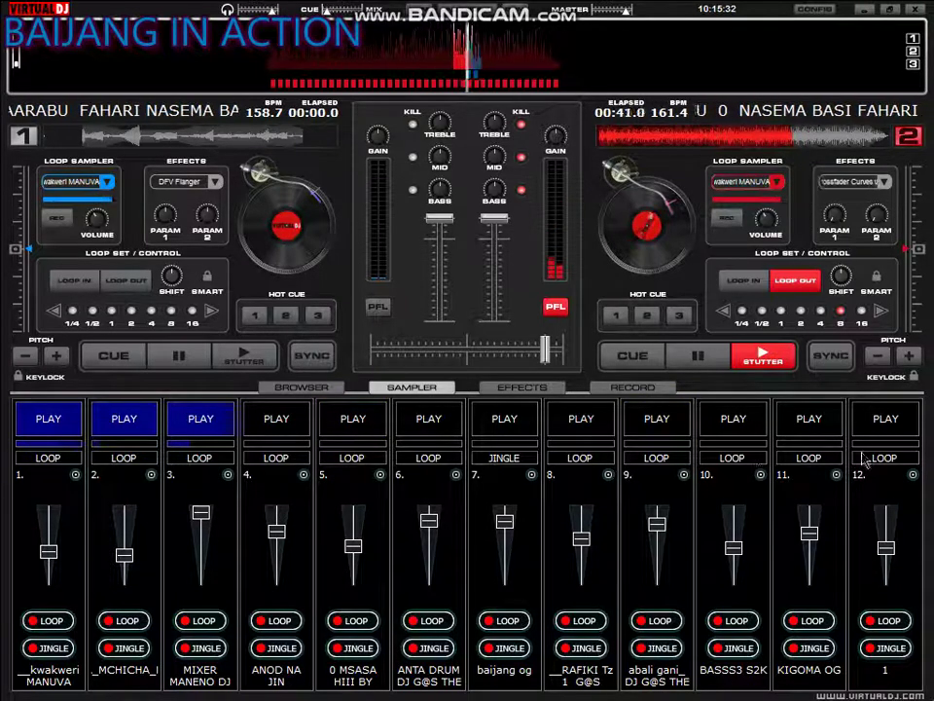
# Bring in sample 12, then replace samples 3 and 12 with samples 6 and 8
pyautogui.click(887, 425)
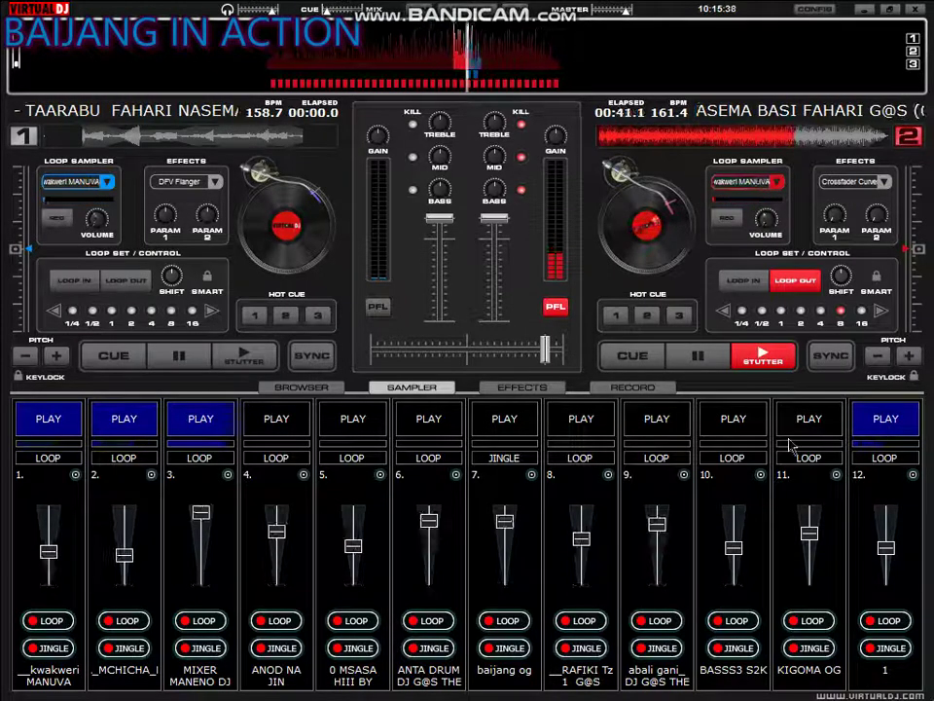
pyautogui.click(453, 421)
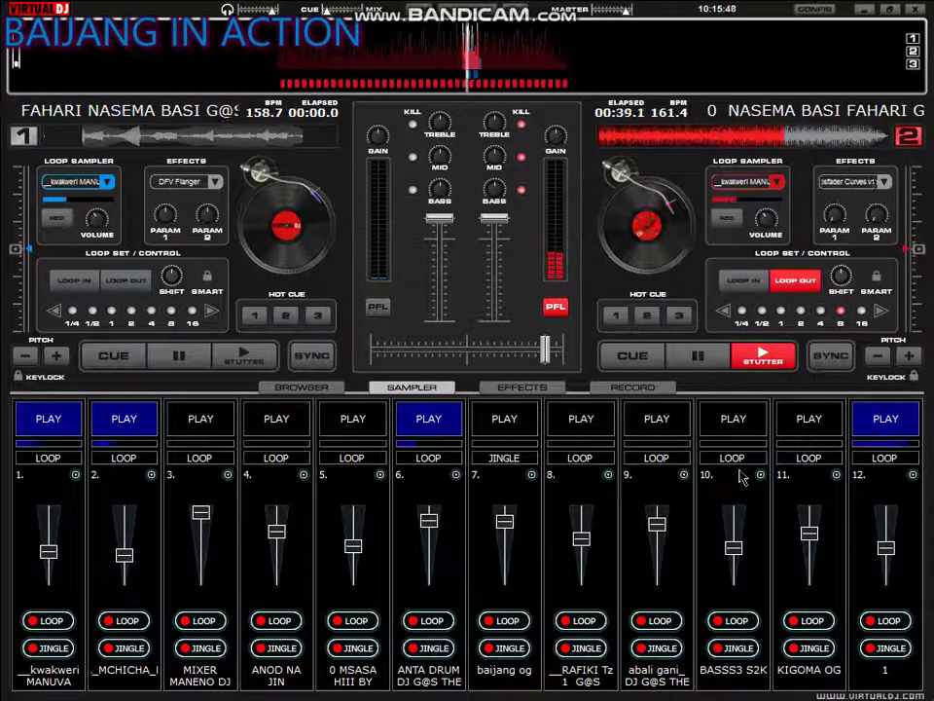
pyautogui.click(886, 420)
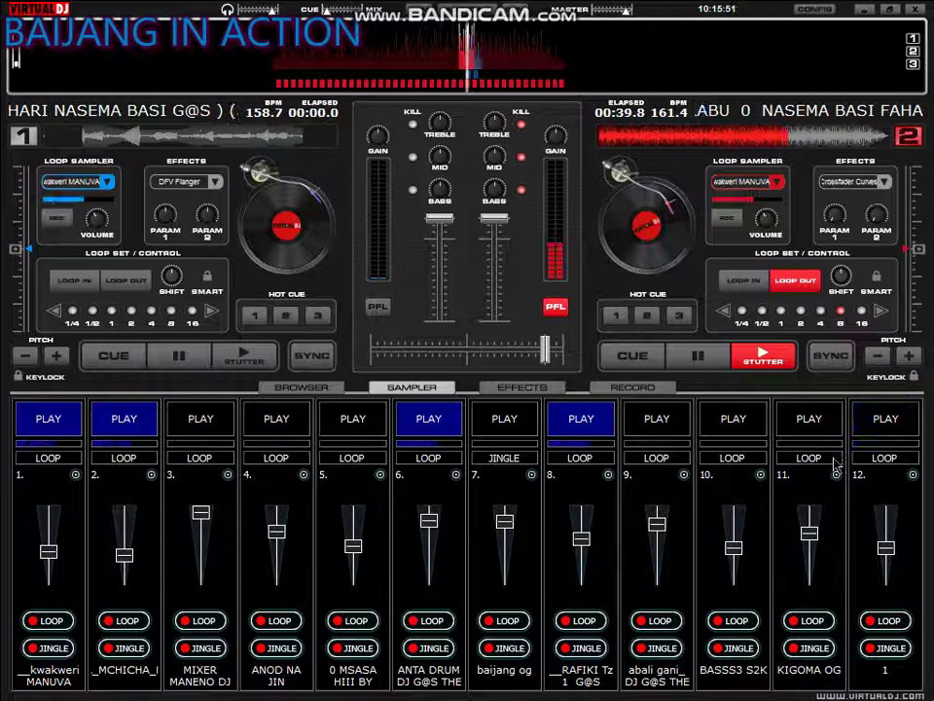
# Play sample 10 (BASSS3 S2K) briefly, stop it again, and stop sample 6
pyautogui.click(731, 425)
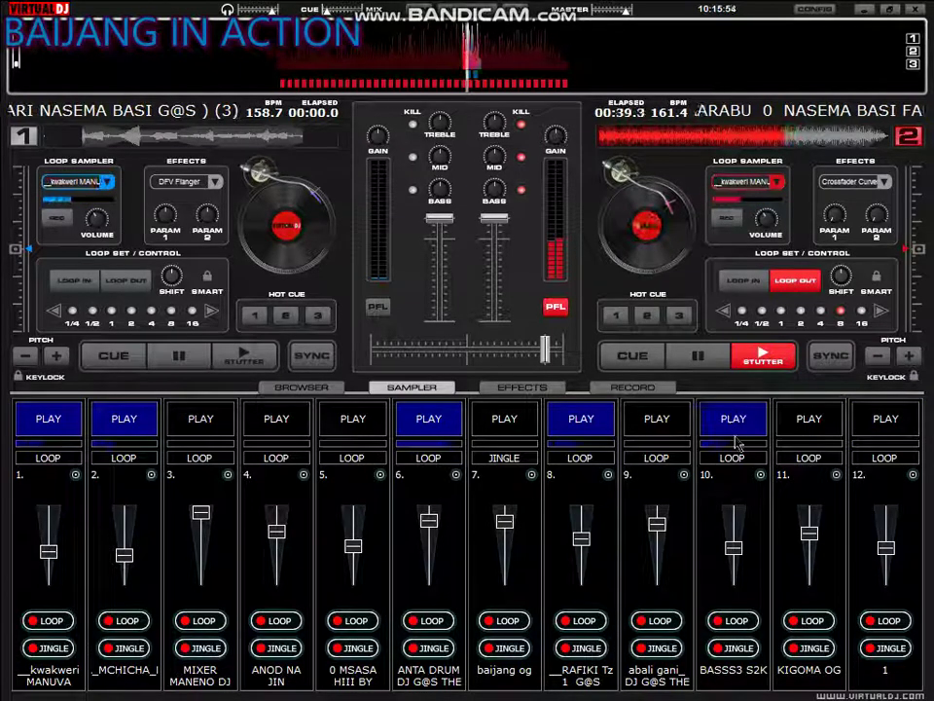
pyautogui.click(732, 420)
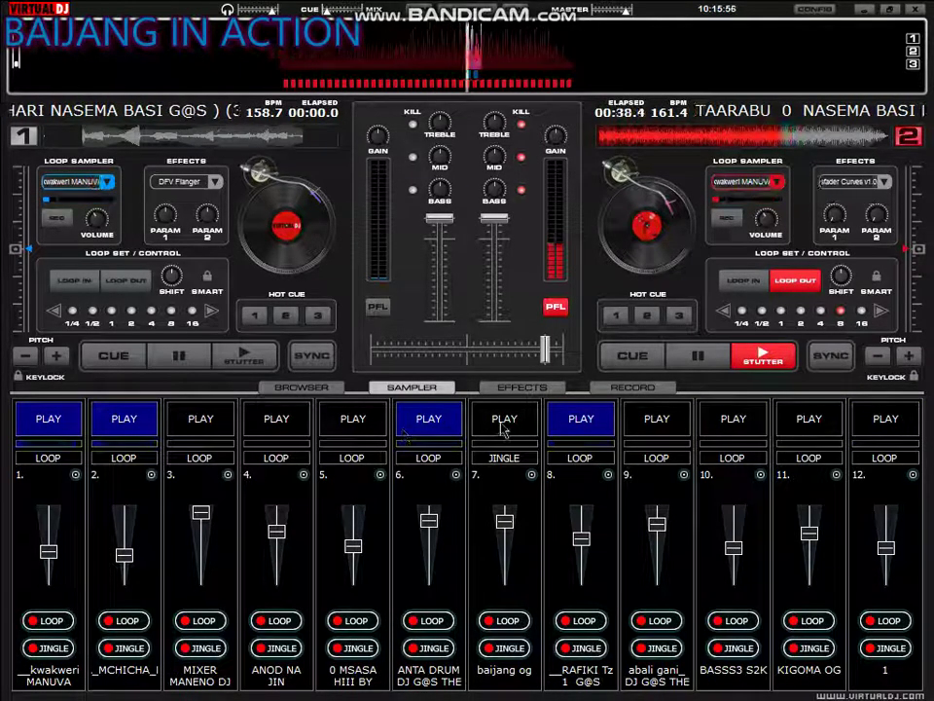
pyautogui.click(428, 418)
# Start samples 4 and 5, raising sample 4's volume to near maximum
pyautogui.click(277, 418)
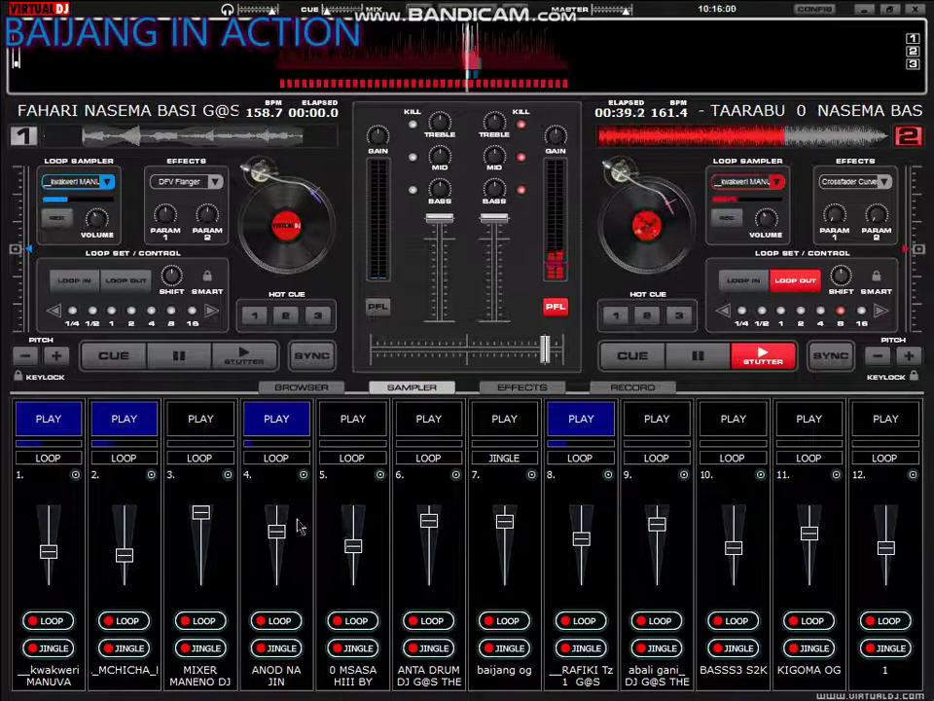
pyautogui.moveTo(288, 521); pyautogui.dragTo(288, 504)
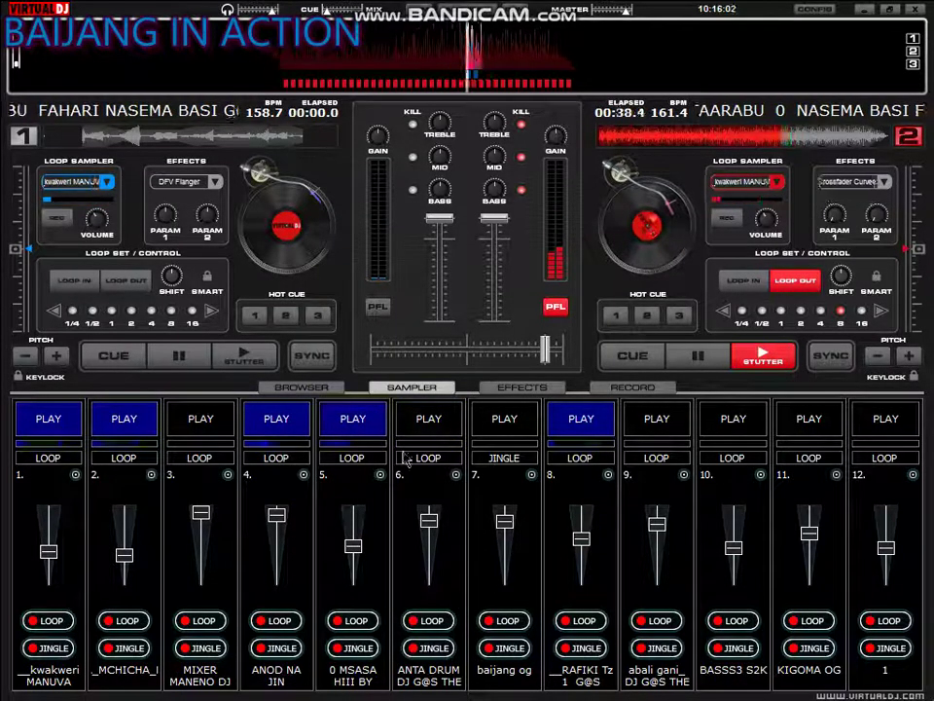
pyautogui.click(373, 417)
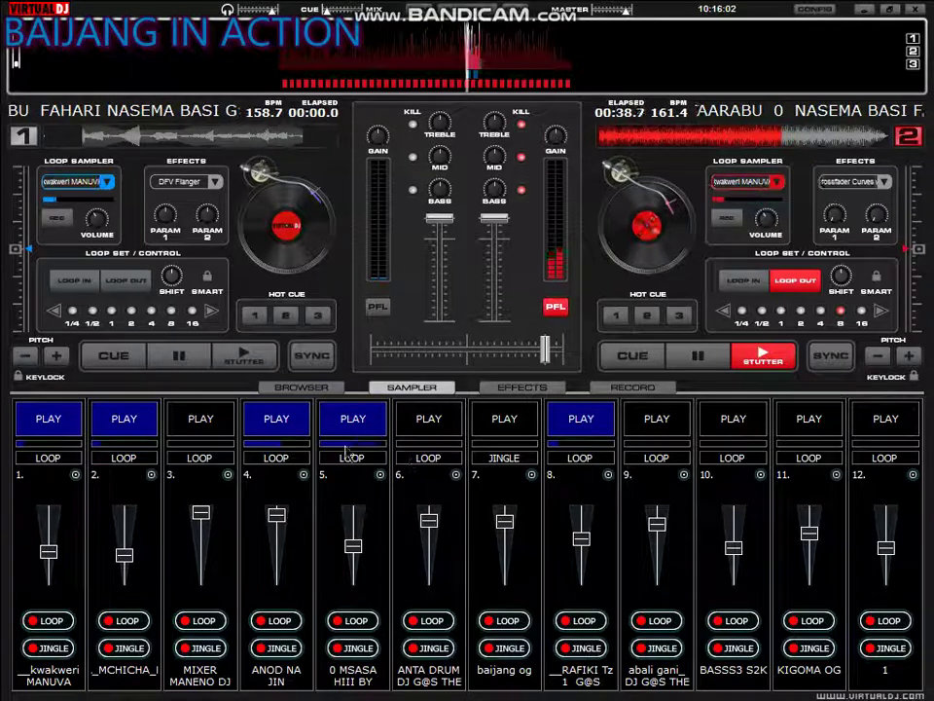
# Load the PIGA BABA MANYOTA sample into sampler slot 3 and lower the slot's volume to about the middle
pyautogui.click(227, 475)
pyautogui.click(255, 481)
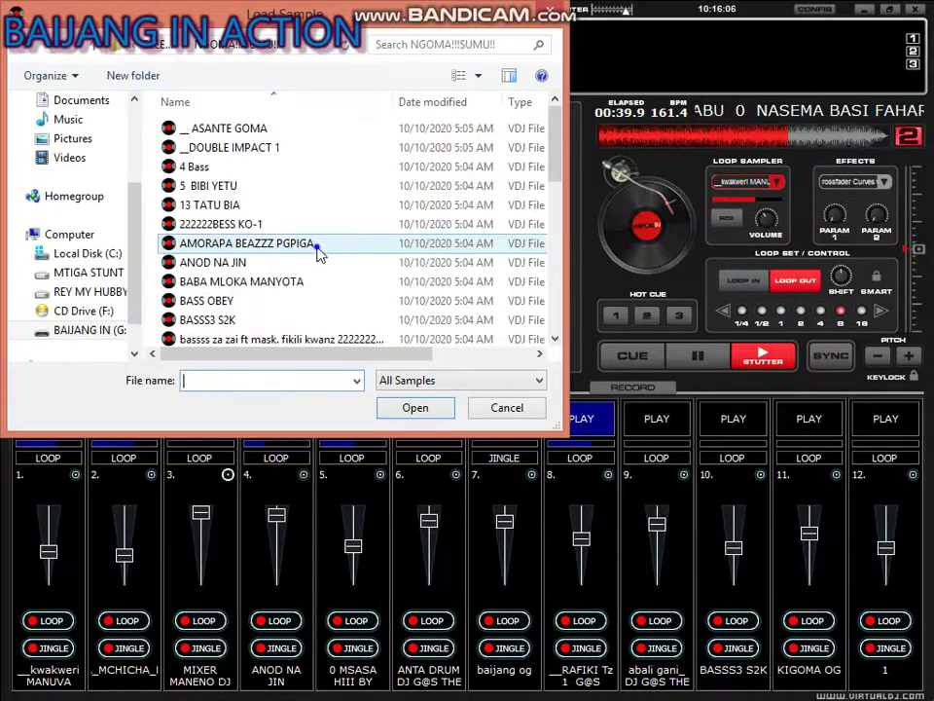
pyautogui.click(318, 251)
pyautogui.scroll(-5, 317, 253)
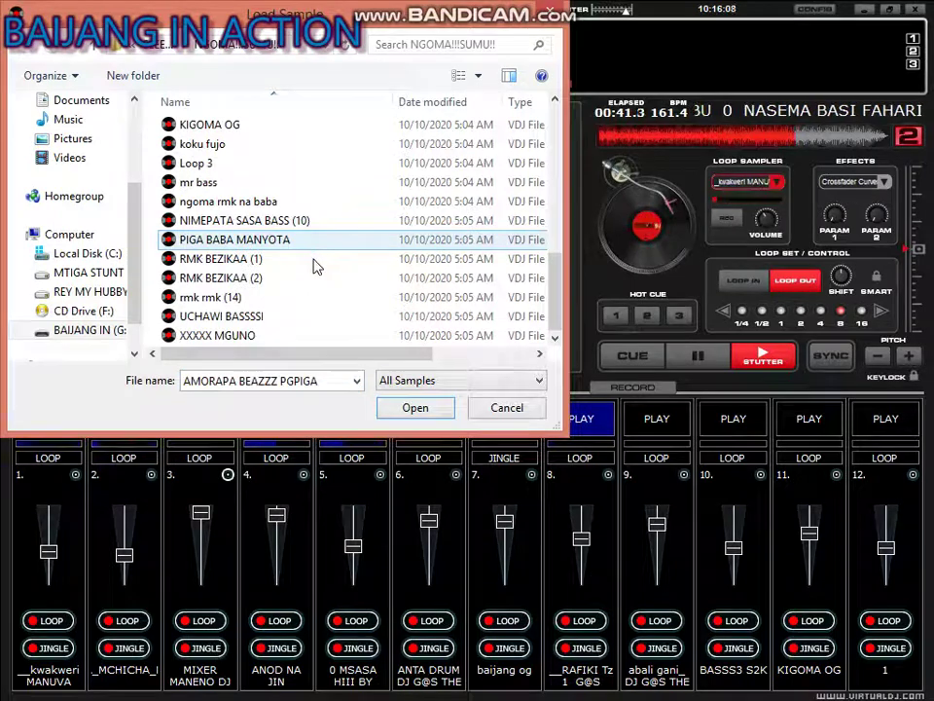
pyautogui.doubleClick(292, 240)
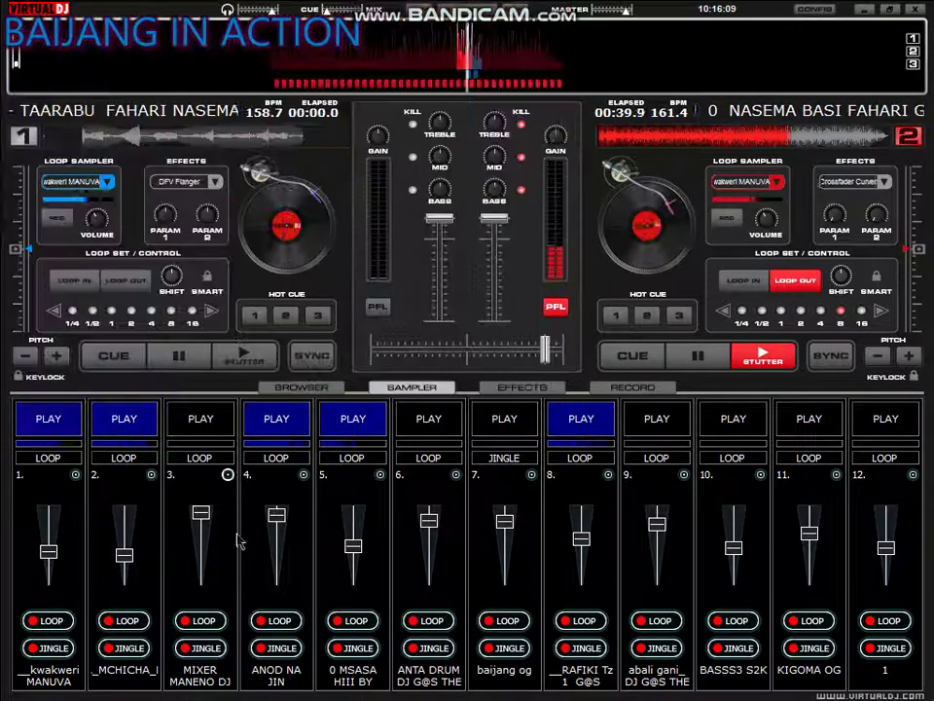
pyautogui.click(208, 548)
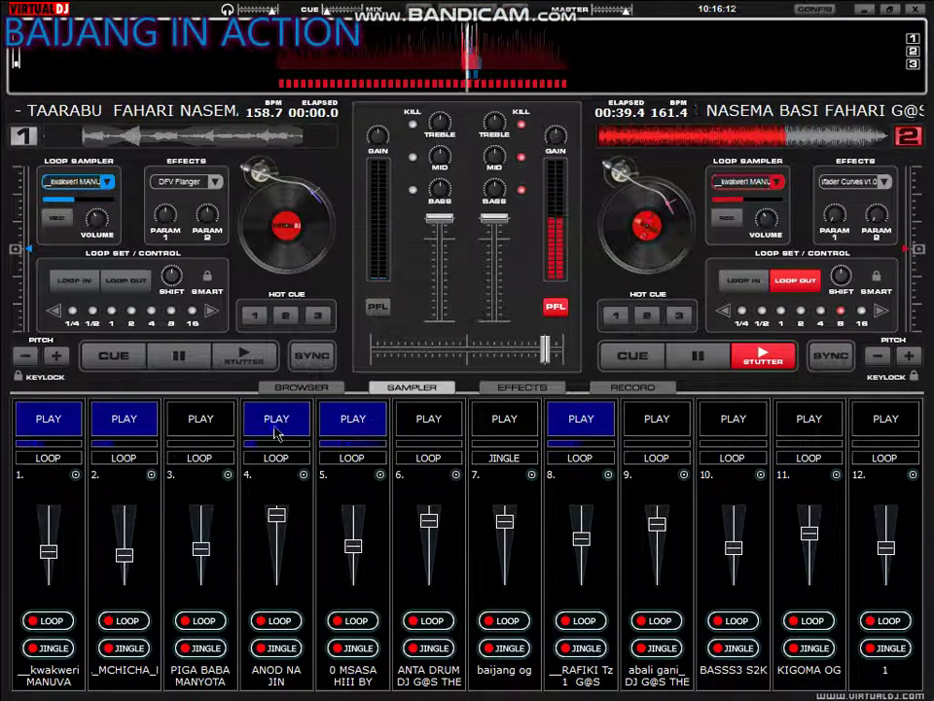
# Stop sample 4, start sample 3 (PIGA BABA MANYOTA) and raise sample 3's volume to near maximum
pyautogui.click(274, 426)
pyautogui.click(200, 418)
pyautogui.click(207, 532)
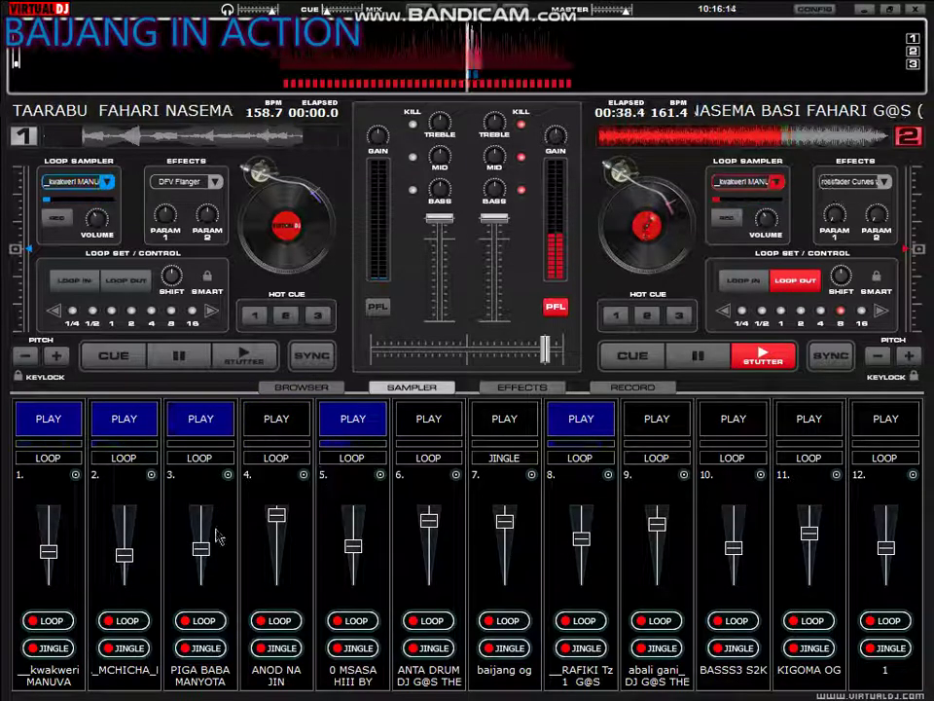
pyautogui.moveTo(206, 533); pyautogui.dragTo(202, 520)
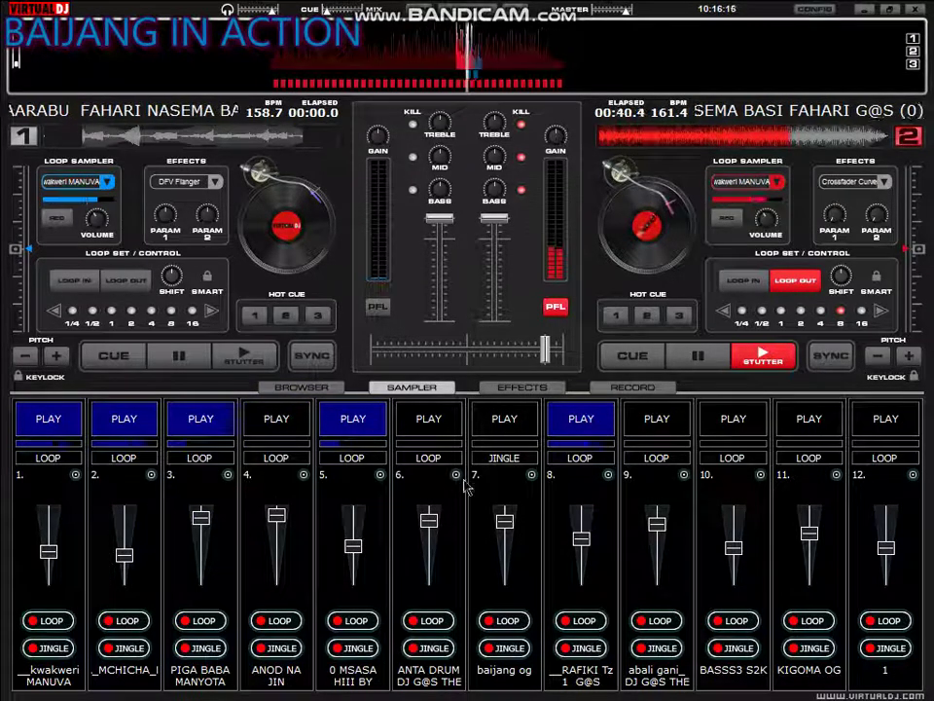
# Switch from sample 3 to sample 6 (ANTA DRUM) and load the koku fujo sample into slot 3
pyautogui.click(434, 428)
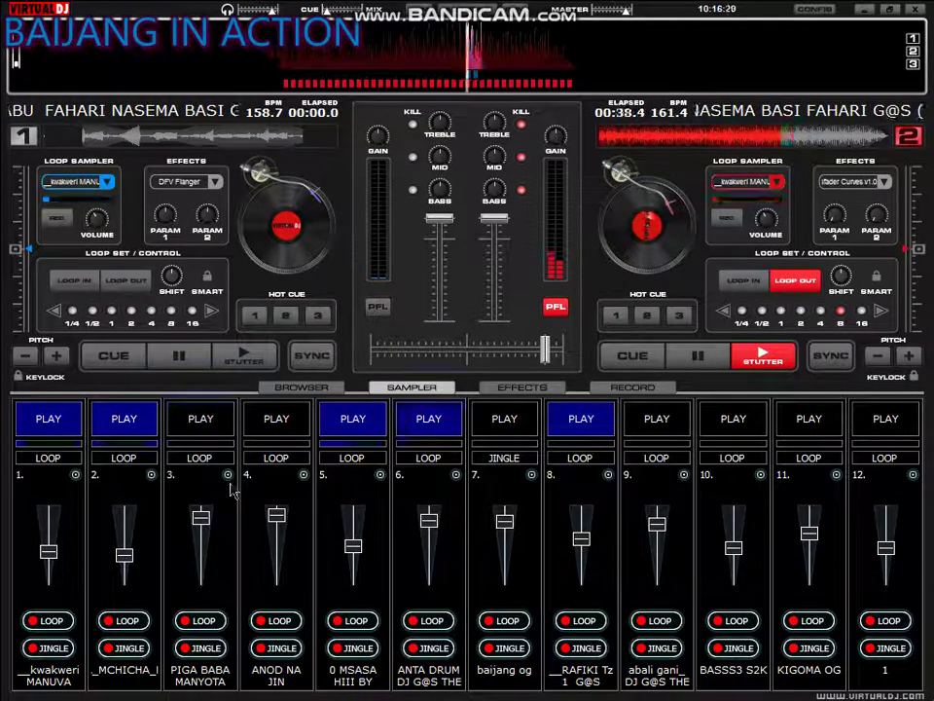
pyautogui.click(228, 474)
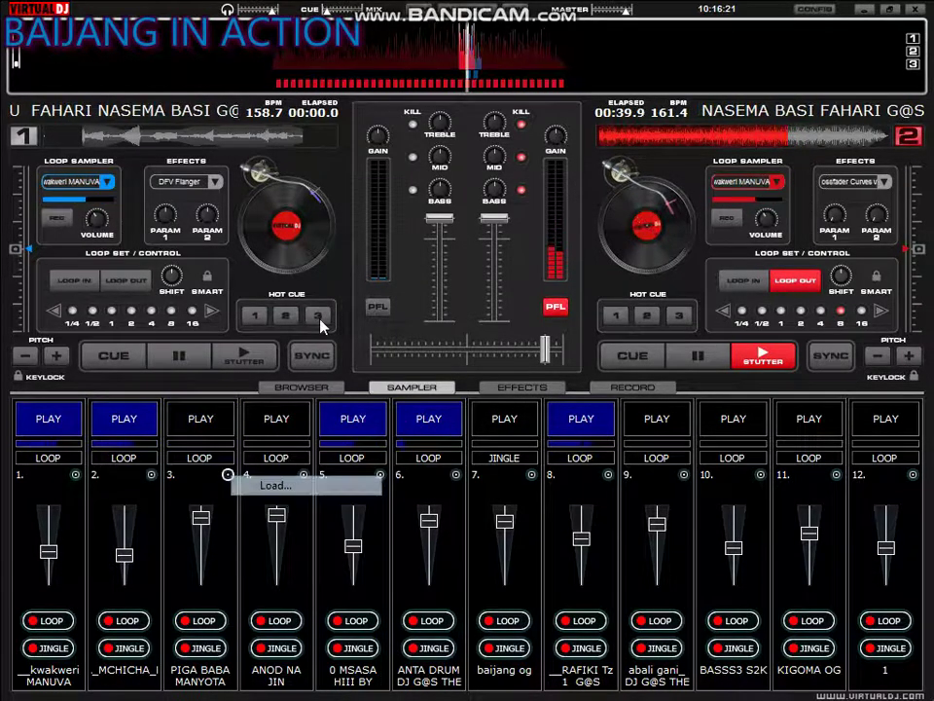
pyautogui.click(275, 484)
pyautogui.scroll(-5, 323, 327)
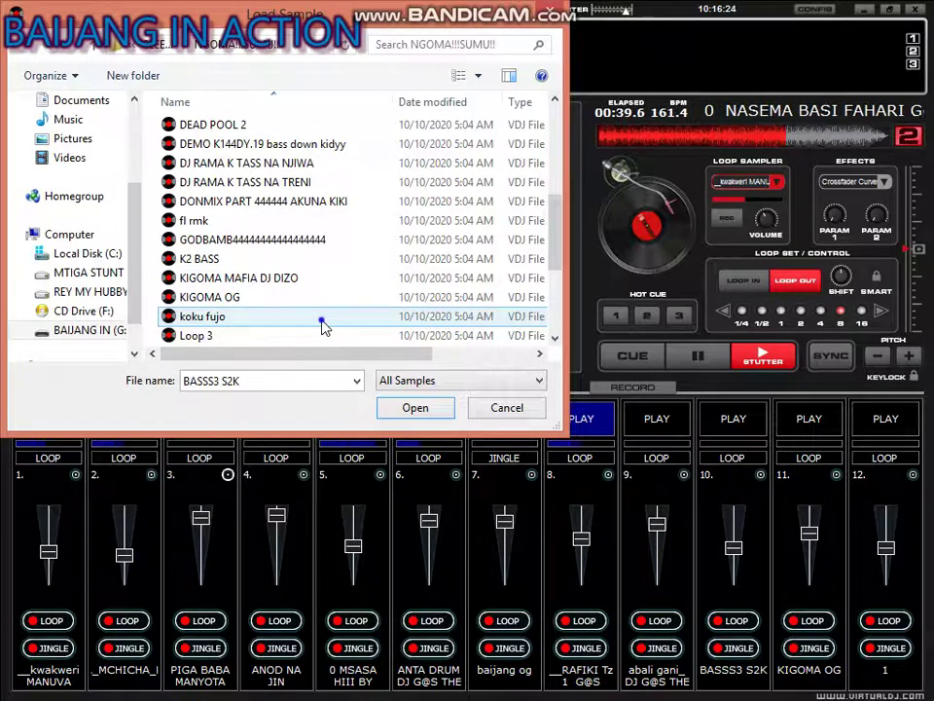
pyautogui.click(324, 316)
pyautogui.click(415, 407)
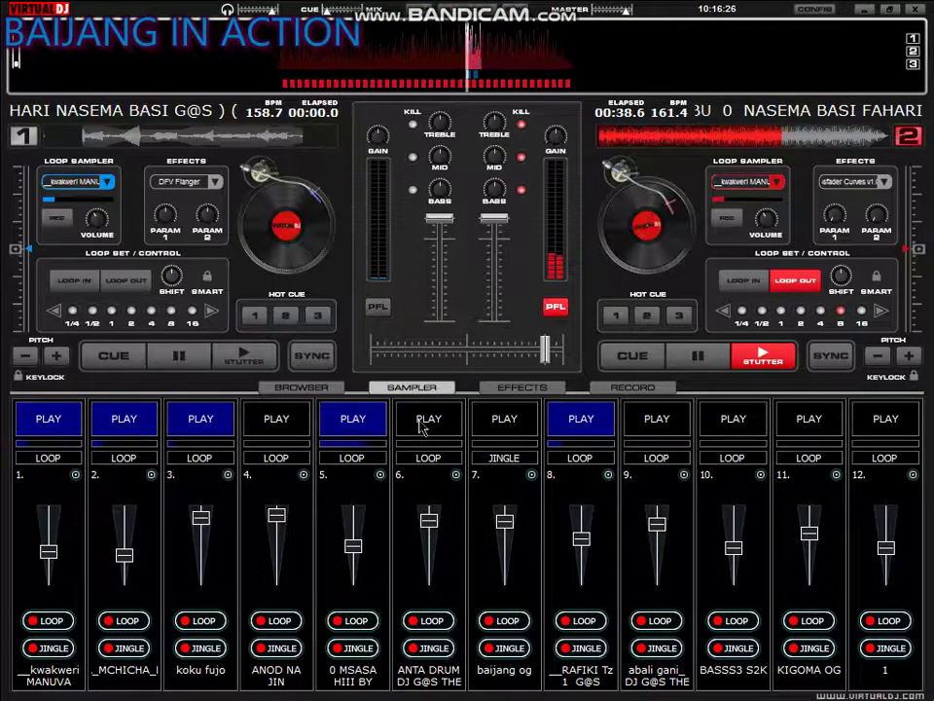
# Replace samples 3 and 8 with samples 9 and 11, then swap sample 11 for jingle 7 (baijang og)
pyautogui.click(668, 433)
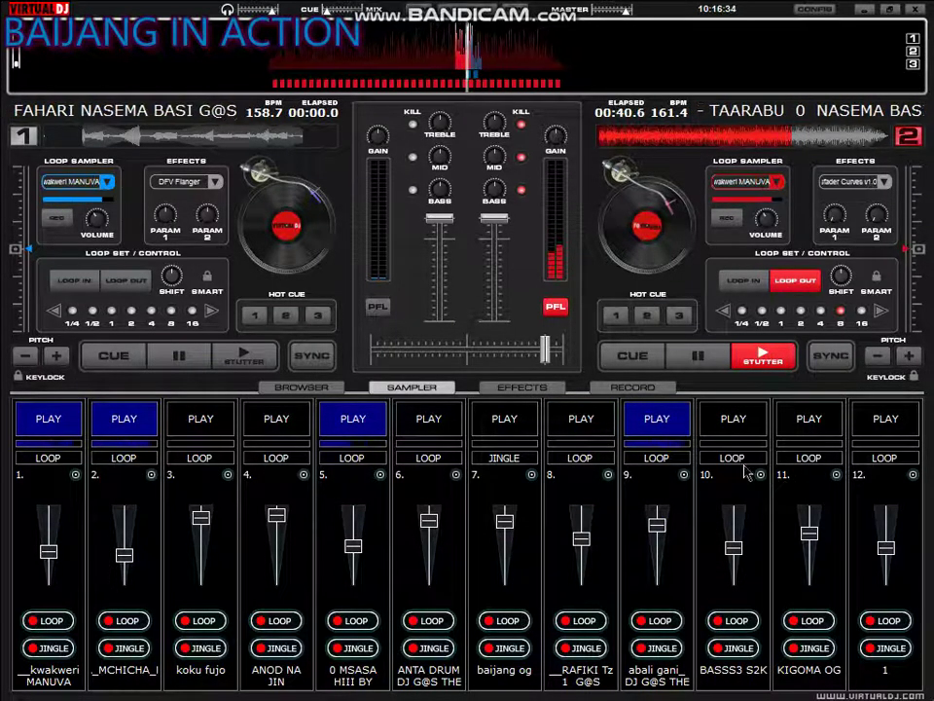
pyautogui.click(804, 421)
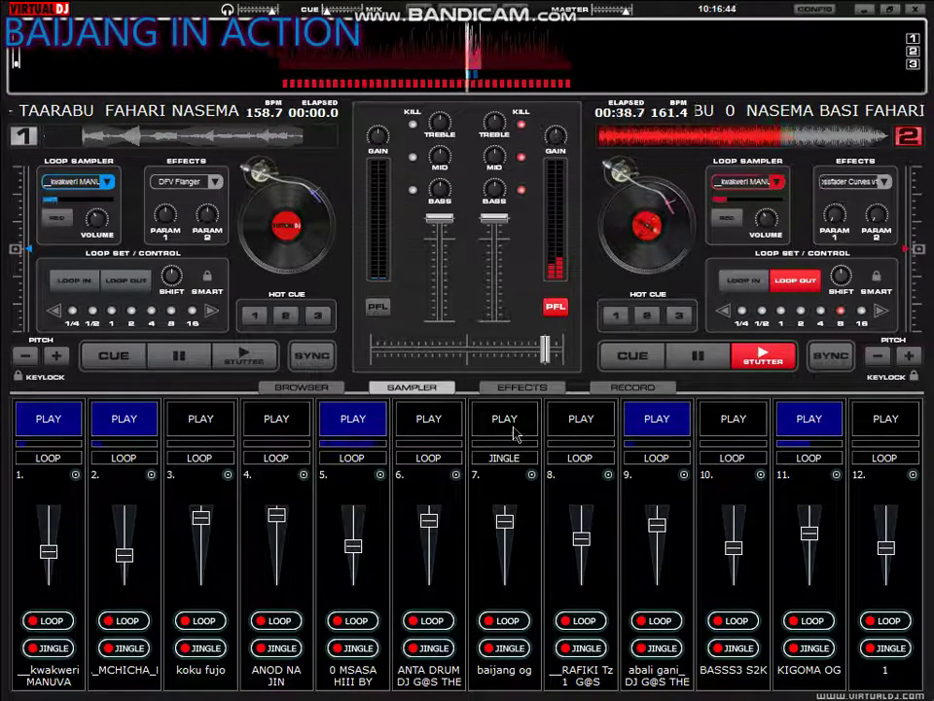
pyautogui.click(510, 422)
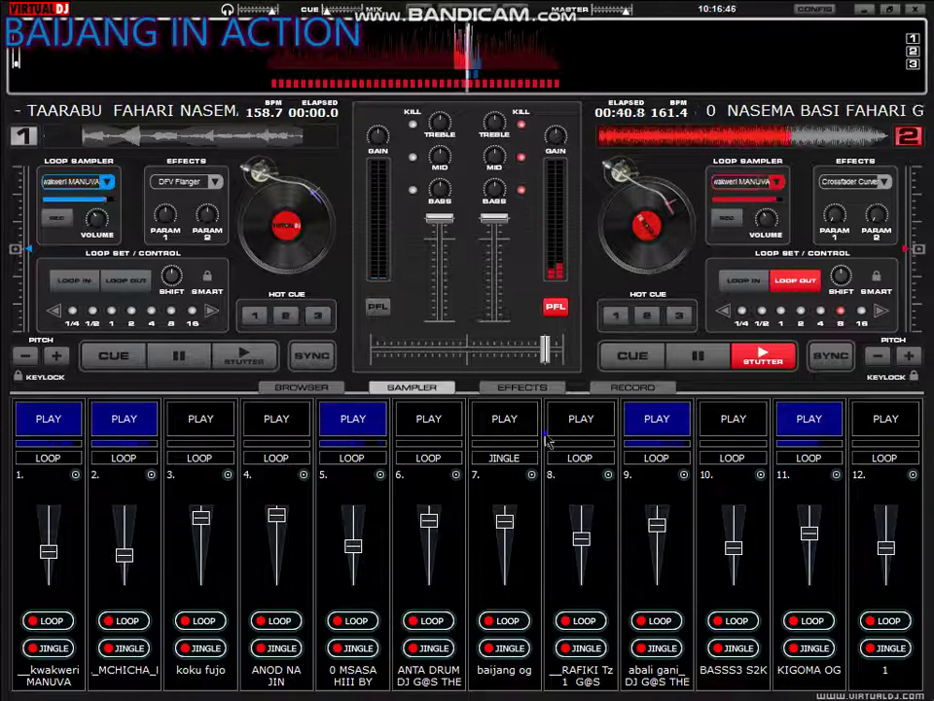
pyautogui.click(801, 423)
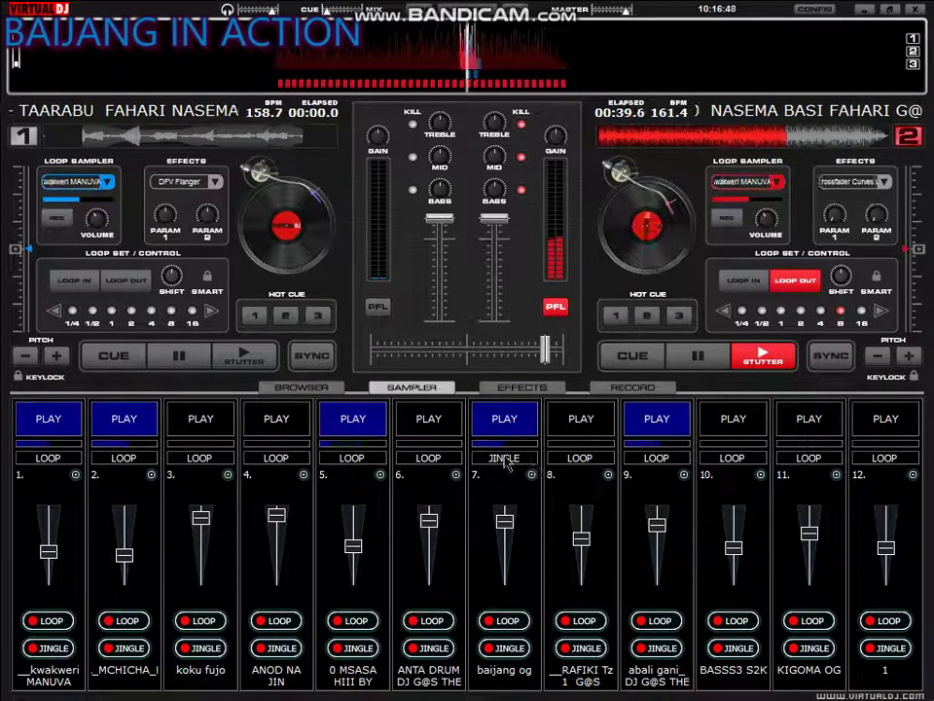
# Bring sample 6 (ANTA DRUM) back in and stop samples 7, 5 and 1
pyautogui.click(440, 423)
pyautogui.click(507, 429)
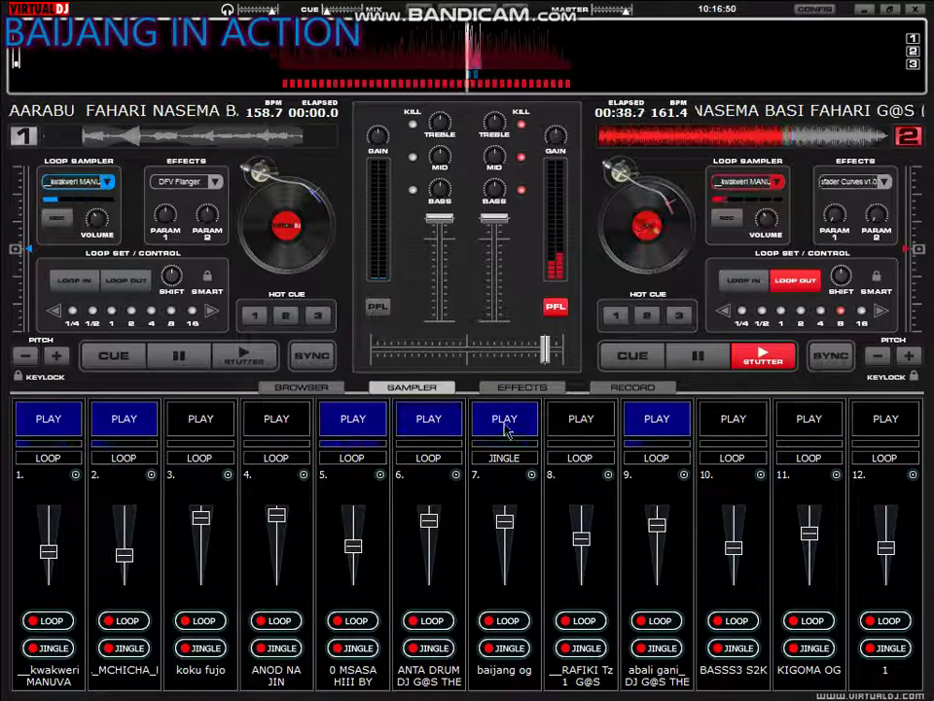
pyautogui.click(354, 417)
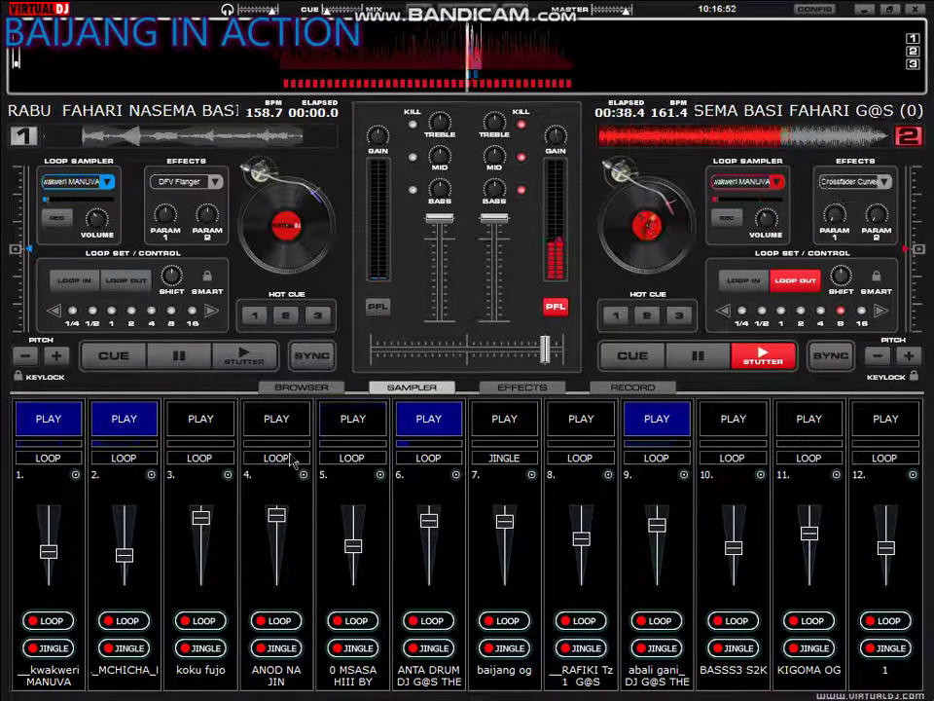
pyautogui.click(58, 421)
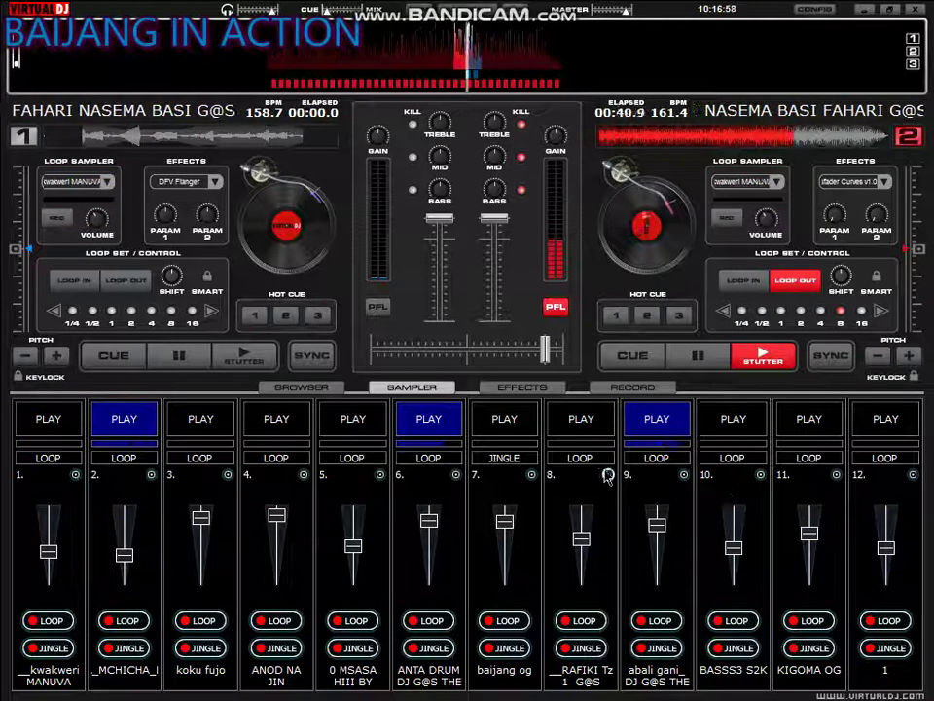
# Stop sample 9 (abali gani) and start sample 12 in its place
pyautogui.press('0')
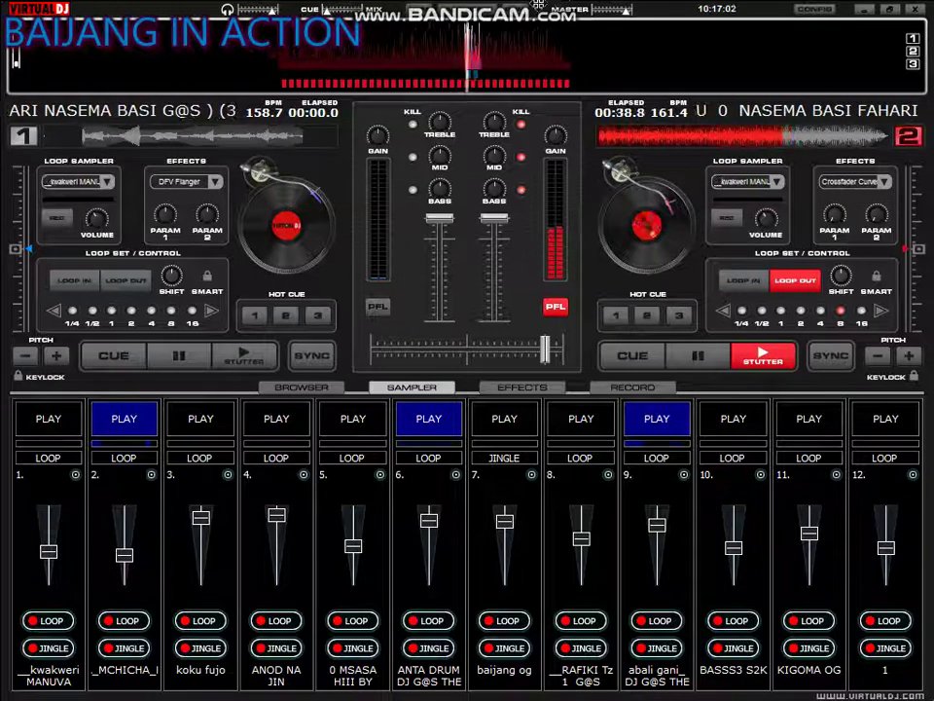
pyautogui.click(657, 419)
pyautogui.click(886, 418)
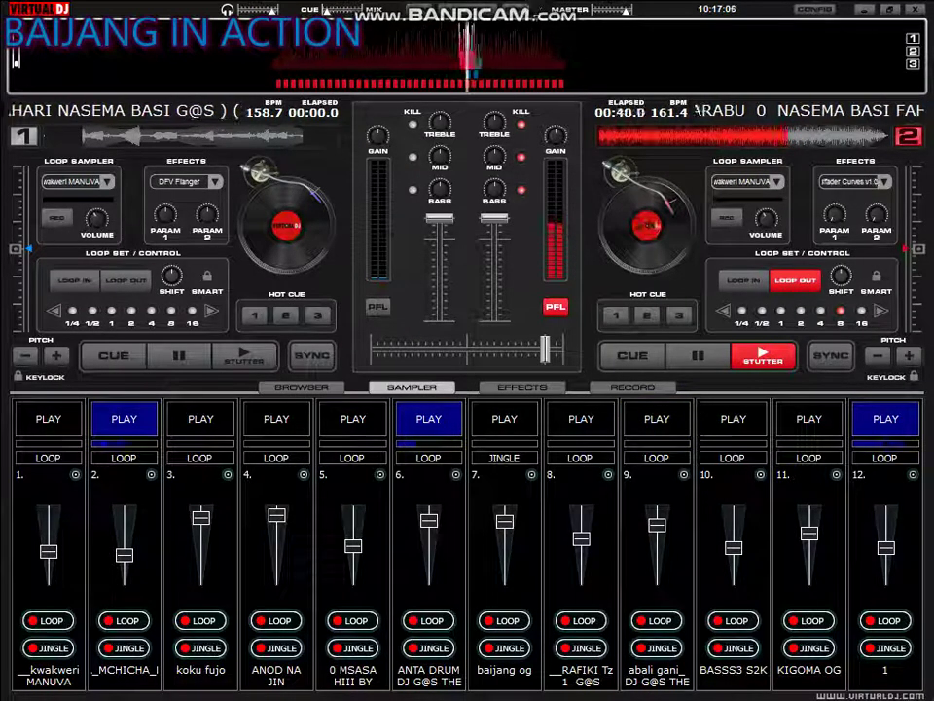
pyautogui.moveTo(526, 4)
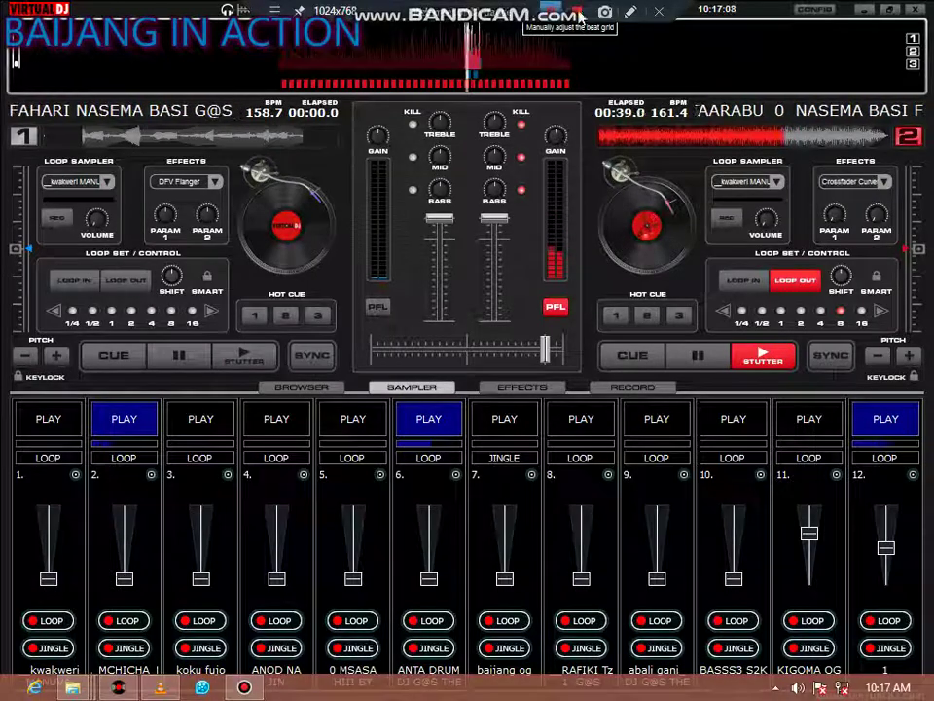